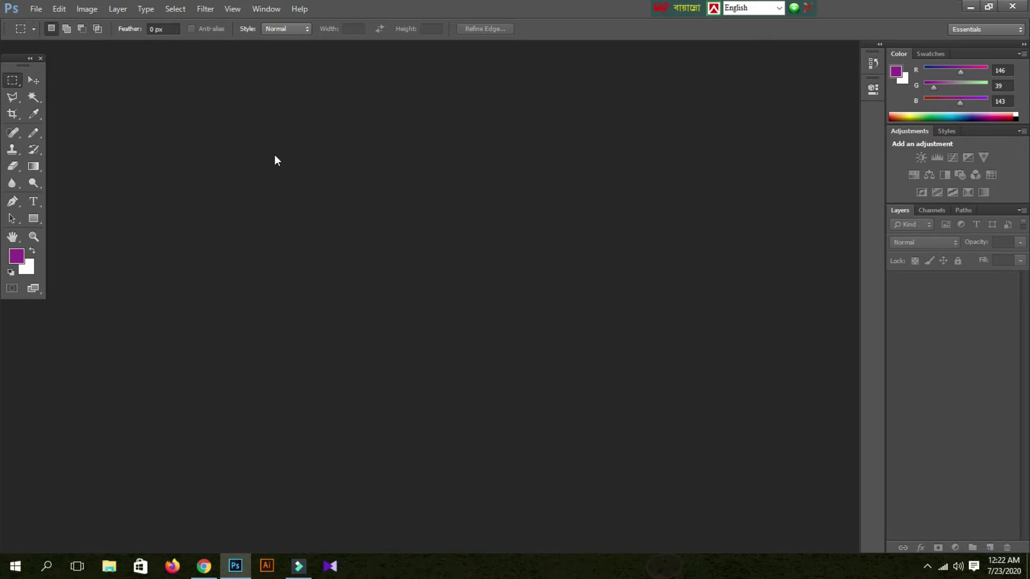
# - Open the photo IMG_20190814_181341 from the Desktop folder
pyautogui.doubleClick(362, 240)
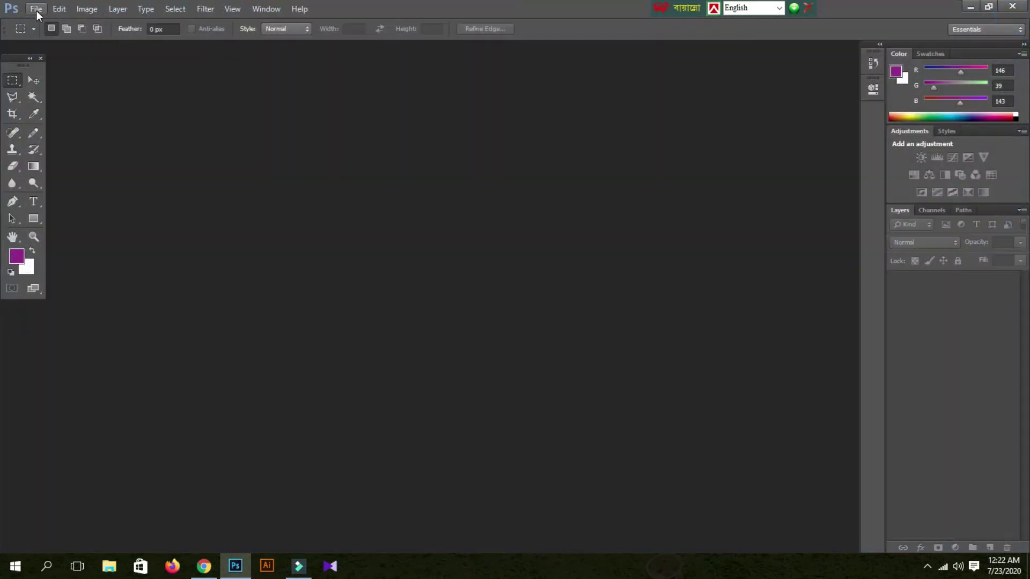
pyautogui.click(36, 11)
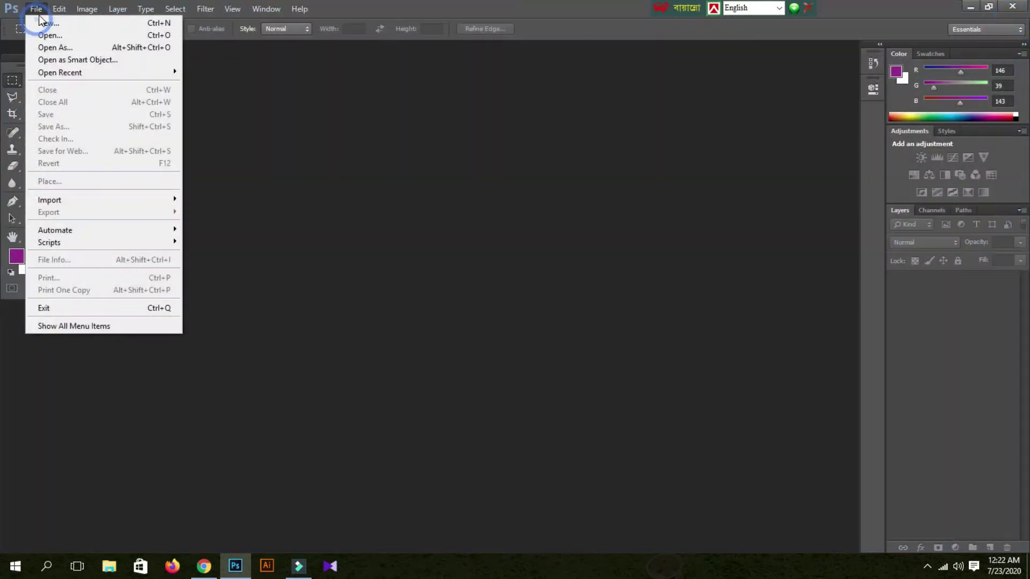
pyautogui.doubleClick(368, 187)
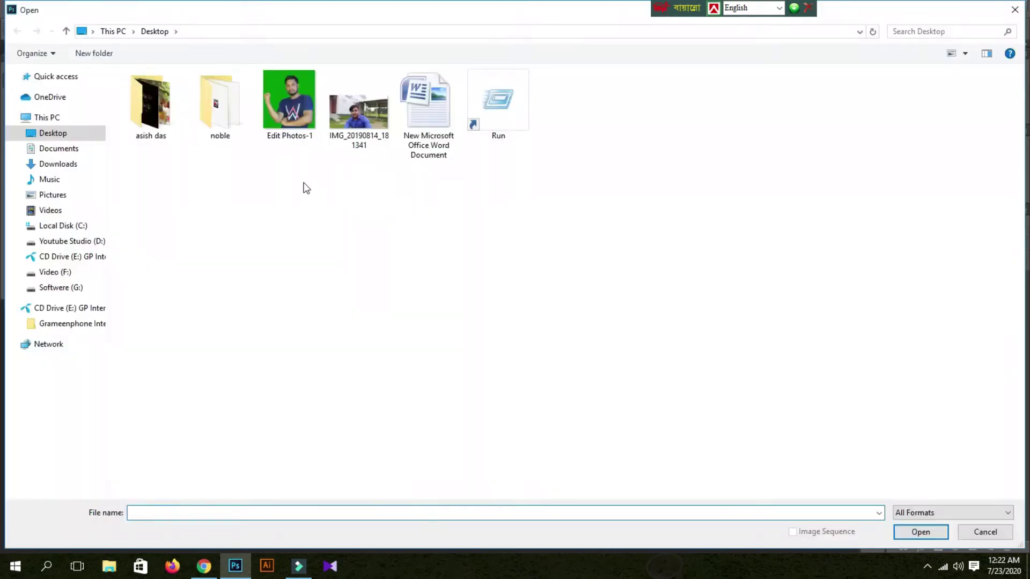
pyautogui.doubleClick(360, 115)
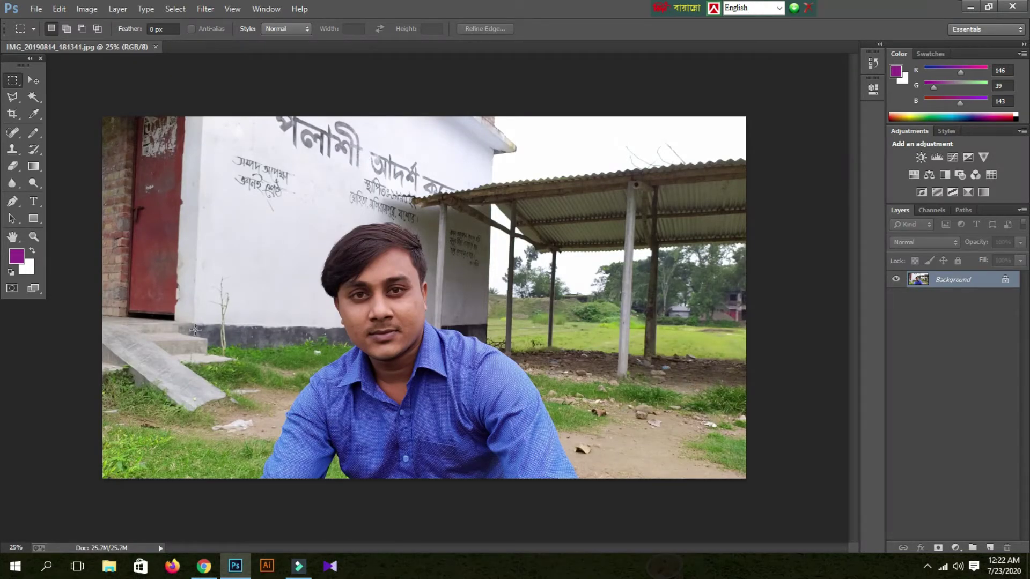
pyautogui.click(37, 80)
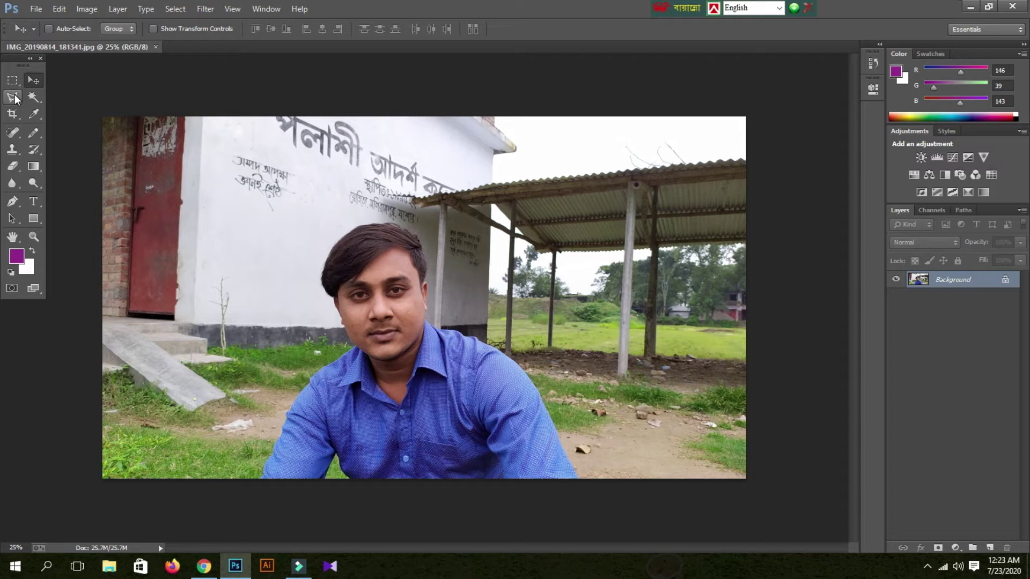
pyautogui.click(14, 97)
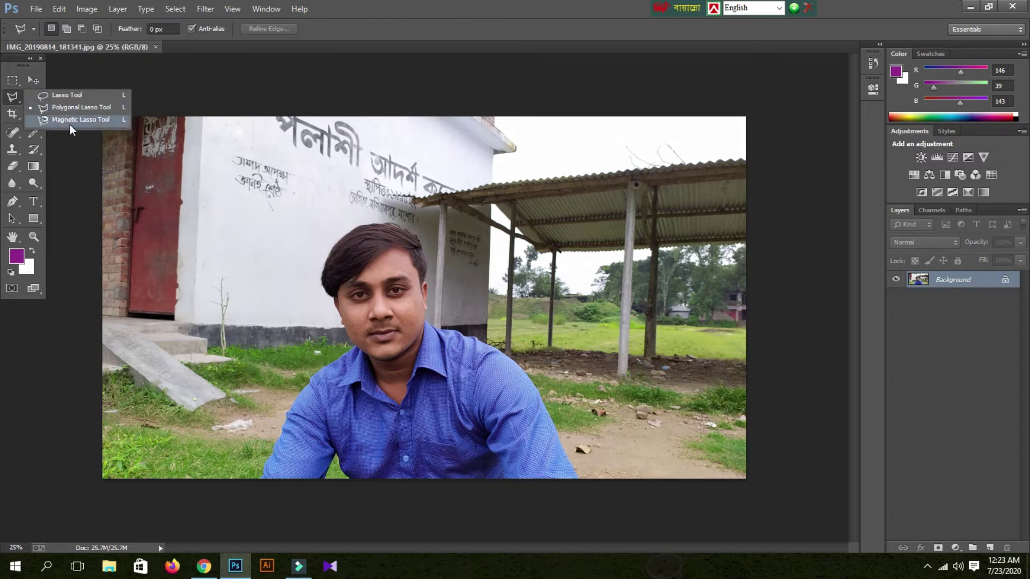
pyautogui.click(15, 98)
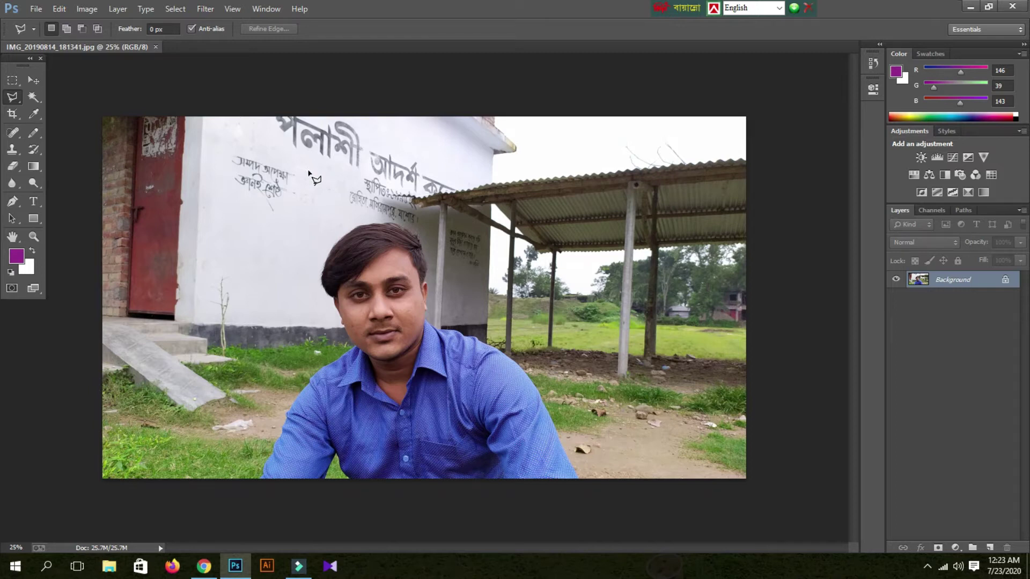
pyautogui.click(35, 80)
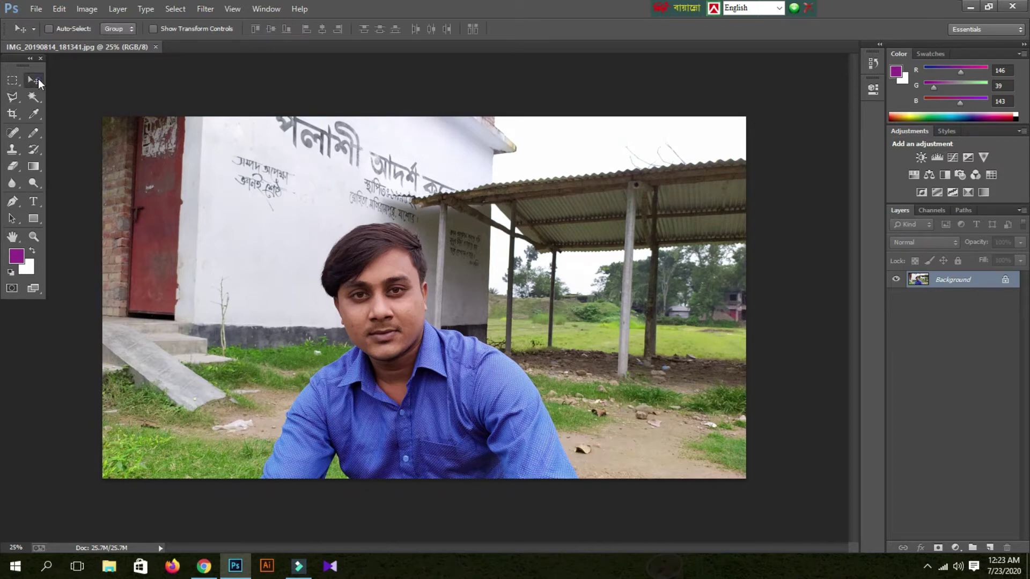
# - Start a Pen tool path around the man at the lower edge of the sleeve on the photo's left side
pyautogui.click(13, 203)
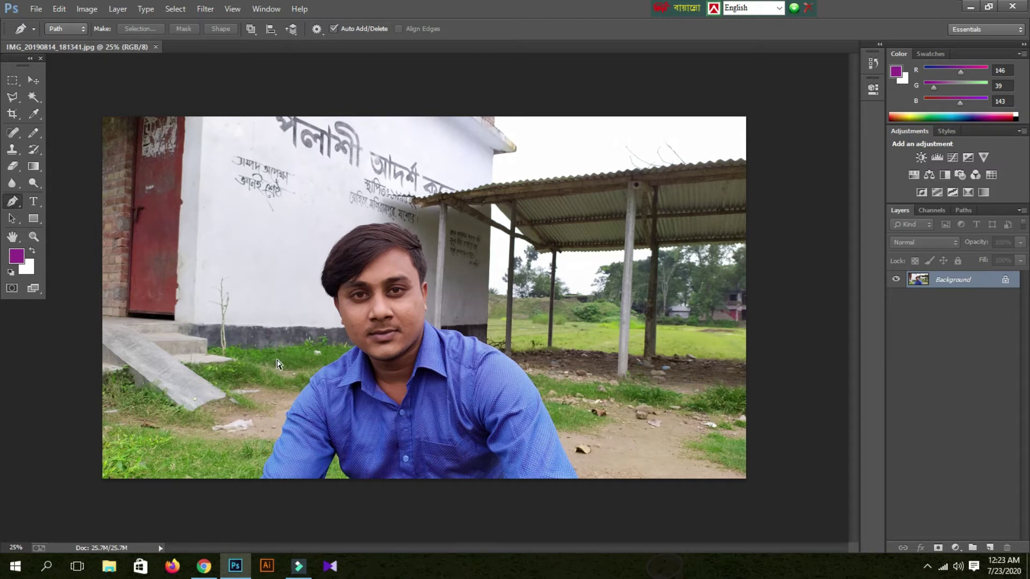
pyautogui.click(359, 317)
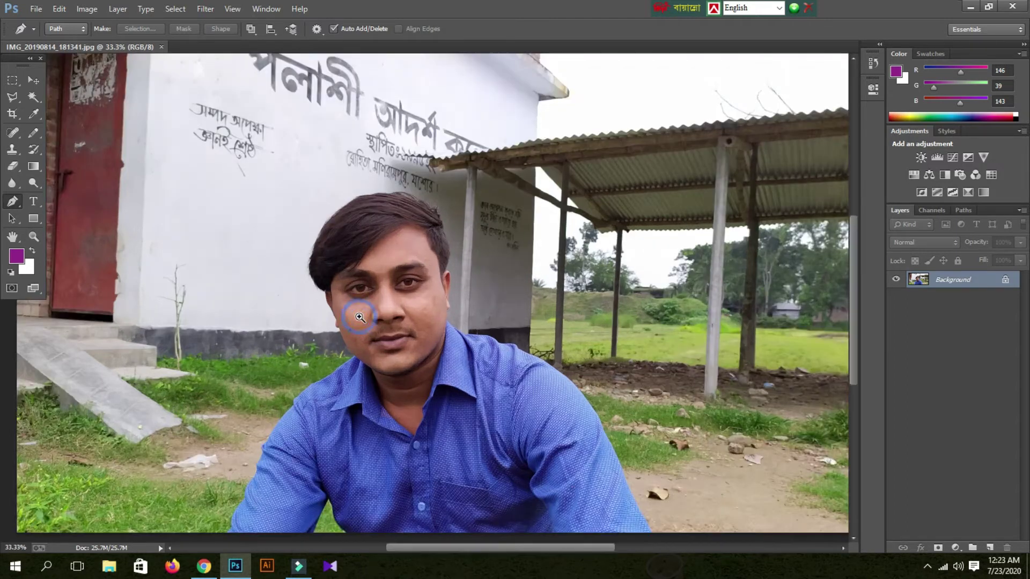
pyautogui.click(359, 317)
pyautogui.click(359, 316)
pyautogui.click(359, 317)
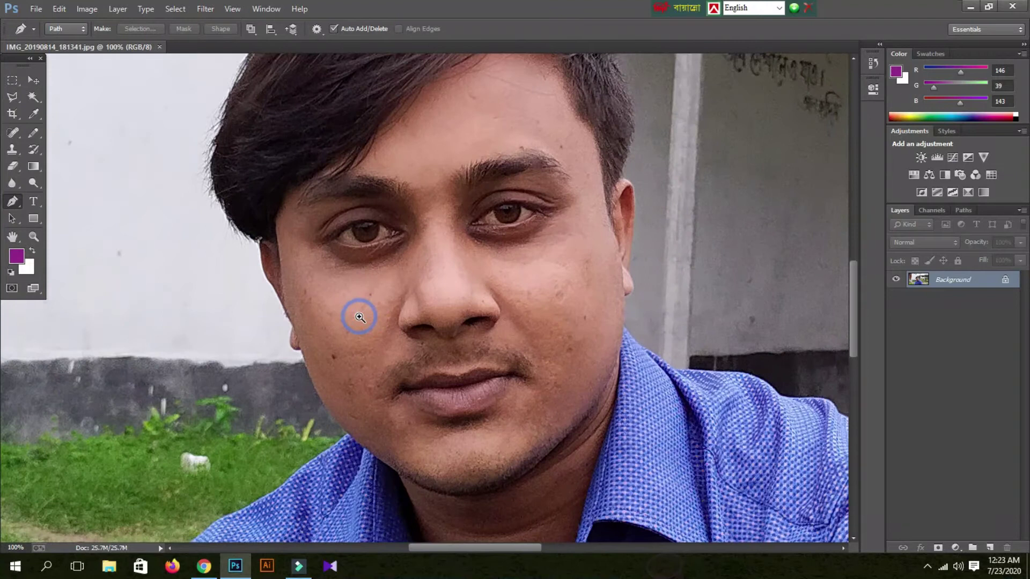
pyautogui.click(359, 317)
pyautogui.click(359, 317)
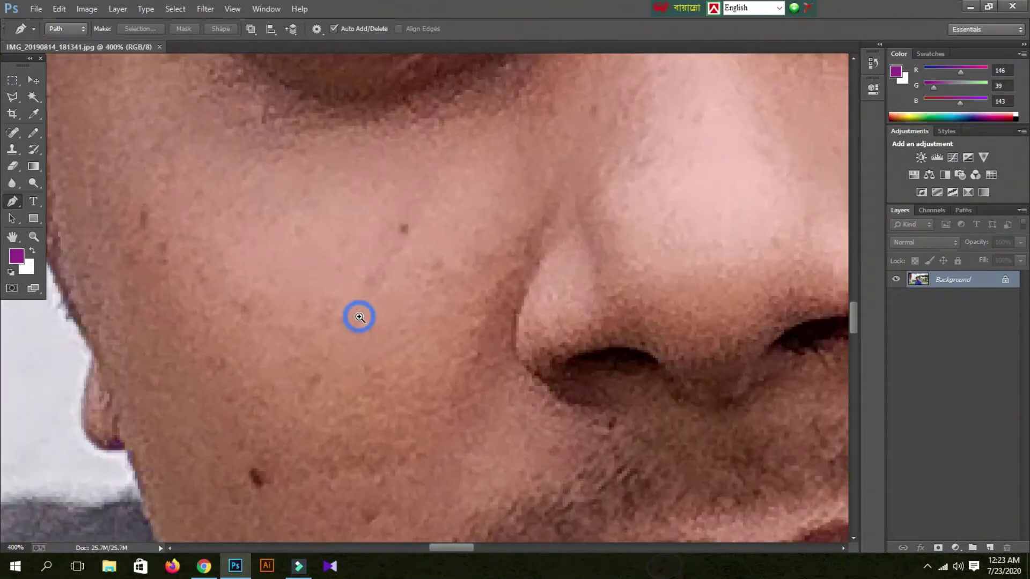
pyautogui.click(359, 317)
pyautogui.click(359, 317)
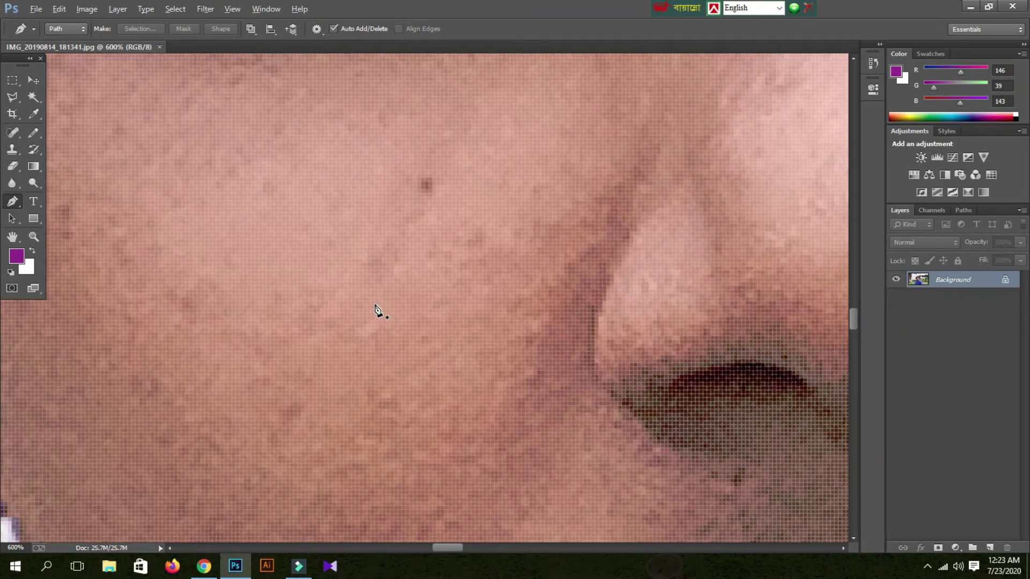
pyautogui.keyDown('ctrl'); pyautogui.keyDown('alt'); pyautogui.click(375, 306); pyautogui.keyUp('alt'); pyautogui.keyUp('ctrl')
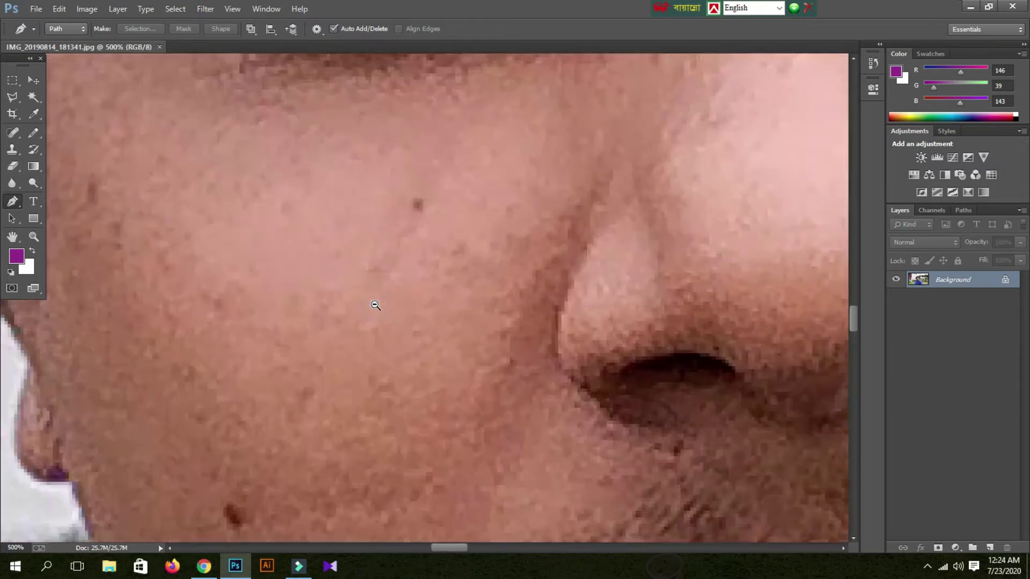
pyautogui.moveTo(253, 408); pyautogui.dragTo(651, 207)
pyautogui.moveTo(482, 356); pyautogui.dragTo(1028, 178)
pyautogui.moveTo(456, 455); pyautogui.dragTo(407, 107)
pyautogui.moveTo(407, 455); pyautogui.dragTo(406, 108)
pyautogui.click(269, 390)
pyautogui.moveTo(272, 291); pyautogui.dragTo(274, 278)
pyautogui.moveTo(376, 187); pyautogui.dragTo(300, 418)
pyautogui.moveTo(245, 411); pyautogui.dragTo(265, 384)
pyautogui.moveTo(297, 335); pyautogui.dragTo(310, 321)
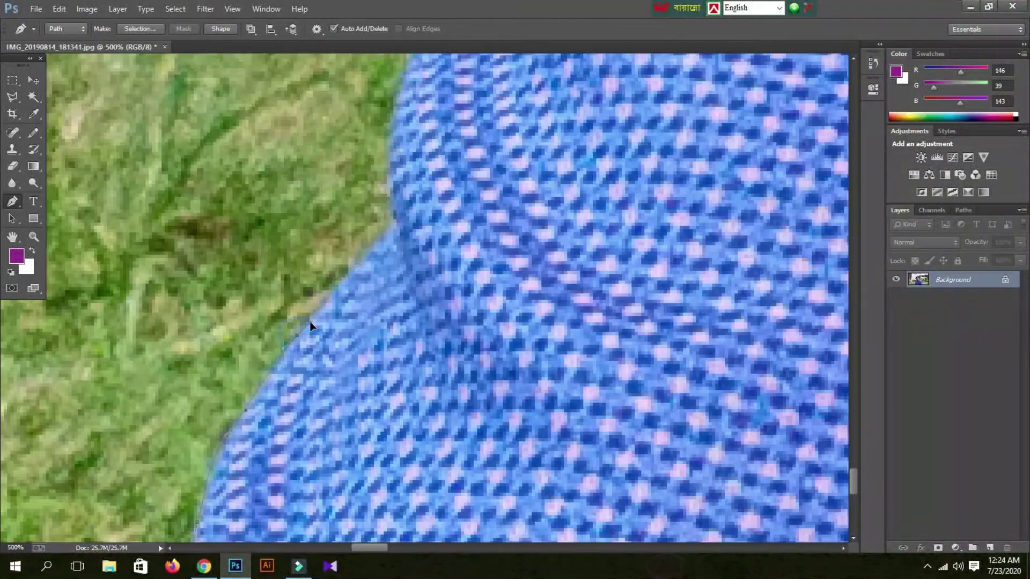
# - Continue the path up the outer edge of the photo-left sleeve to the fold below the shoulder
pyautogui.moveTo(400, 337); pyautogui.dragTo(374, 466)
pyautogui.click(370, 341)
pyautogui.moveTo(509, 108); pyautogui.dragTo(377, 461)
pyautogui.moveTo(405, 356); pyautogui.dragTo(430, 324)
pyautogui.moveTo(554, 133); pyautogui.dragTo(518, 438)
pyautogui.moveTo(478, 334); pyautogui.dragTo(493, 292)
pyautogui.moveTo(474, 194); pyautogui.dragTo(495, 163)
pyautogui.moveTo(569, 227); pyautogui.dragTo(485, 504)
pyautogui.moveTo(574, 225); pyautogui.dragTo(520, 424)
pyautogui.click(604, 149)
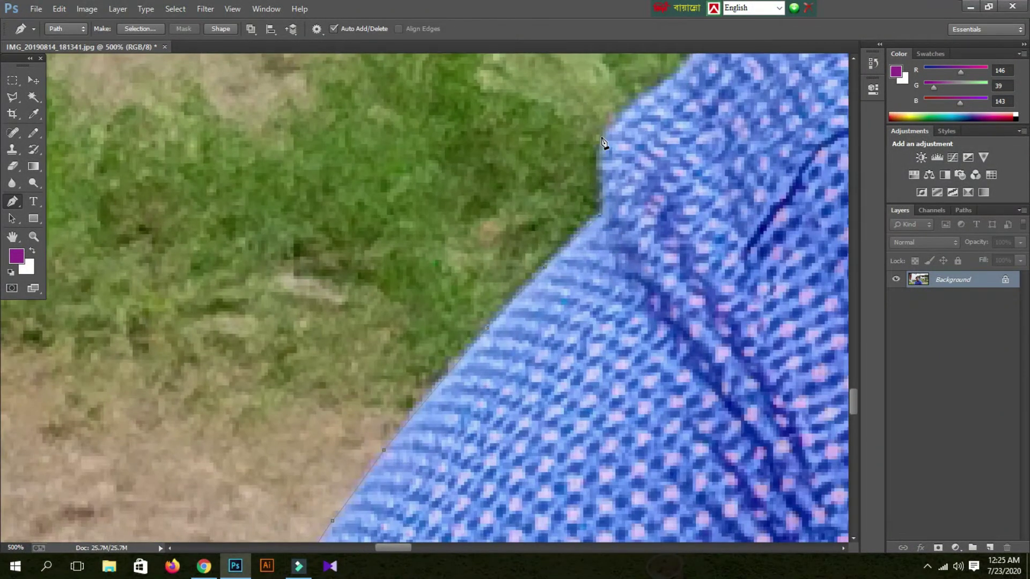
# - Trace the path over the photo-left shoulder and along the collar to where it meets the jaw
pyautogui.moveTo(670, 107); pyautogui.dragTo(242, 477)
pyautogui.moveTo(391, 325); pyautogui.dragTo(406, 317)
pyautogui.click(547, 230)
pyautogui.moveTo(670, 134); pyautogui.dragTo(486, 280)
pyautogui.click(526, 292)
pyautogui.moveTo(724, 97); pyautogui.dragTo(241, 456)
pyautogui.click(537, 240)
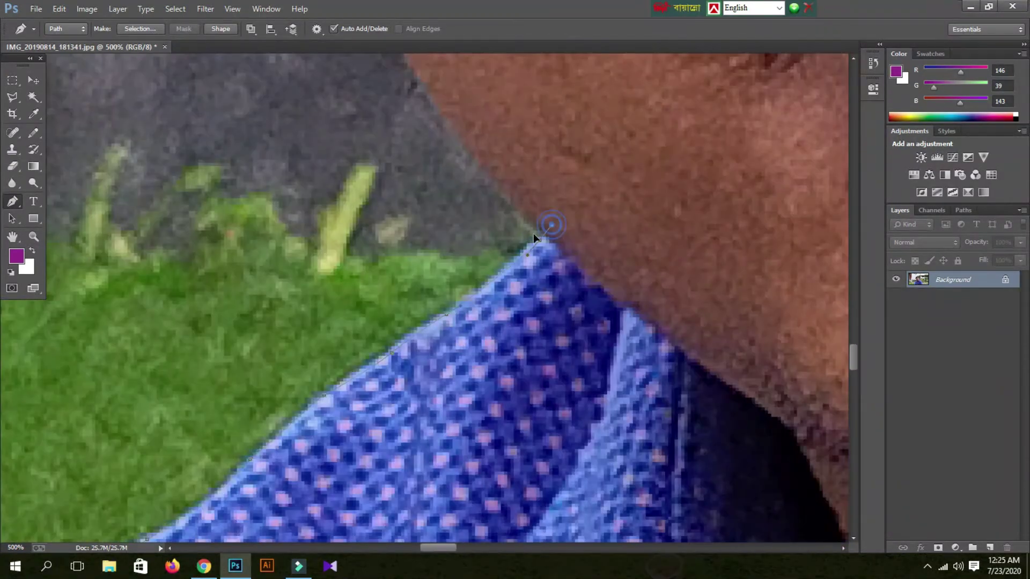
# - Extend the path upward along the jaw and cheek on the photo's left side
pyautogui.moveTo(515, 210); pyautogui.dragTo(555, 374)
pyautogui.moveTo(518, 332); pyautogui.dragTo(506, 318)
pyautogui.moveTo(469, 268); pyautogui.dragTo(466, 259)
pyautogui.moveTo(552, 244); pyautogui.dragTo(565, 419)
pyautogui.click(426, 309)
pyautogui.click(372, 150)
# - Trace the path around the photo-left earlobe and up the ear to the hairline
pyautogui.moveTo(570, 283); pyautogui.dragTo(702, 450)
pyautogui.click(458, 304)
pyautogui.click(449, 242)
pyautogui.click(455, 181)
pyautogui.moveTo(422, 129); pyautogui.dragTo(419, 120)
pyautogui.moveTo(536, 161); pyautogui.dragTo(571, 448)
pyautogui.click(385, 264)
pyautogui.moveTo(482, 177); pyautogui.dragTo(556, 370)
pyautogui.click(415, 281)
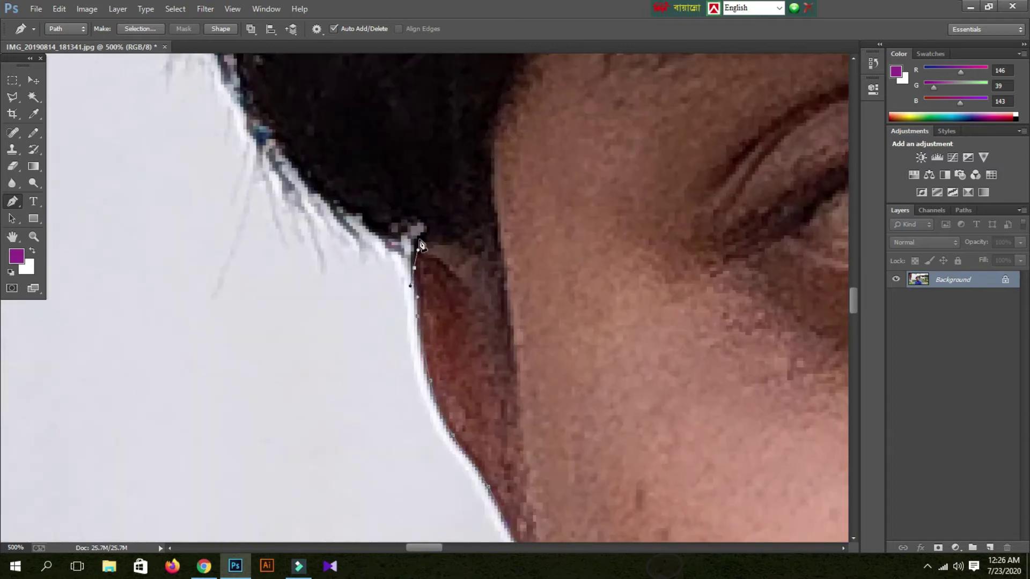
# - Carry the path around the hair, over the top of the head and down to the ear on the photo's right side
pyautogui.moveTo(456, 150); pyautogui.dragTo(566, 424)
pyautogui.click(299, 247)
pyautogui.moveTo(288, 118); pyautogui.dragTo(299, 88)
pyautogui.moveTo(423, 243); pyautogui.dragTo(440, 407)
pyautogui.click(488, 325)
pyautogui.moveTo(579, 177); pyautogui.dragTo(435, 376)
pyautogui.click(494, 230)
pyautogui.moveTo(626, 377); pyautogui.dragTo(376, 370)
pyautogui.moveTo(381, 199); pyautogui.dragTo(435, 227)
pyautogui.moveTo(468, 228); pyautogui.dragTo(511, 228)
pyautogui.moveTo(557, 261); pyautogui.dragTo(569, 277)
pyautogui.moveTo(665, 456); pyautogui.dragTo(482, 177)
pyautogui.moveTo(485, 491); pyautogui.dragTo(461, 177)
# - Trace the path around the photo-right ear and down the cheek to the tip of the shirt collar
pyautogui.click(493, 355)
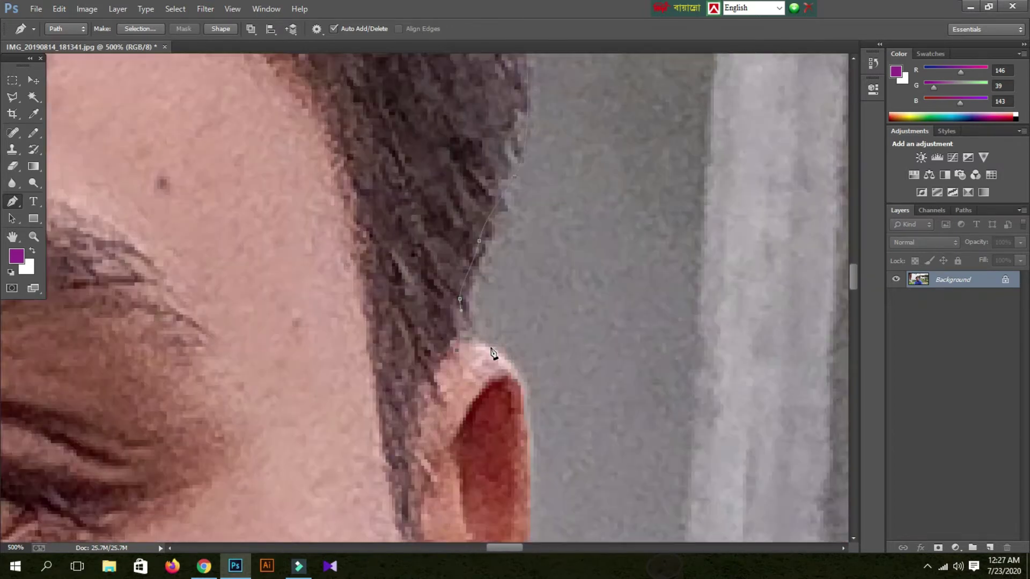
pyautogui.moveTo(483, 375); pyautogui.dragTo(467, 267)
pyautogui.click(516, 371)
pyautogui.moveTo(510, 365); pyautogui.dragTo(504, 395)
pyautogui.moveTo(421, 360); pyautogui.dragTo(423, 80)
pyautogui.moveTo(513, 292); pyautogui.dragTo(517, 314)
pyautogui.moveTo(473, 402); pyautogui.dragTo(486, 219)
pyautogui.click(478, 316)
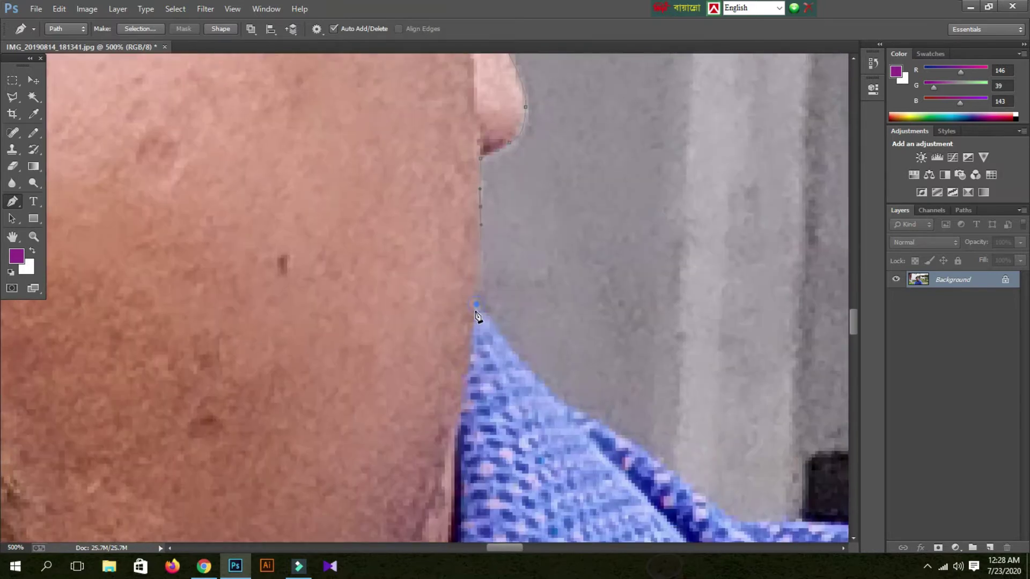
# - Continue the path from the collar tip along the shirt edge toward the photo-right shoulder
pyautogui.moveTo(505, 418); pyautogui.dragTo(475, 279)
pyautogui.click(533, 268)
pyautogui.moveTo(633, 386); pyautogui.dragTo(476, 268)
pyautogui.moveTo(537, 257); pyautogui.dragTo(573, 267)
pyautogui.moveTo(665, 375); pyautogui.dragTo(316, 215)
pyautogui.click(510, 115)
pyautogui.click(611, 144)
# - Trace the path over the curve of the photo-right shoulder to the top of the sleeve
pyautogui.moveTo(665, 225); pyautogui.dragTo(397, 188)
pyautogui.moveTo(598, 212); pyautogui.dragTo(631, 213)
pyautogui.click(688, 213)
pyautogui.click(776, 284)
pyautogui.moveTo(697, 349); pyautogui.dragTo(379, 258)
pyautogui.click(704, 312)
# - Extend the path down the outer edge of the photo-right sleeve to the bottom border of the photo
pyautogui.moveTo(670, 456); pyautogui.dragTo(322, 241)
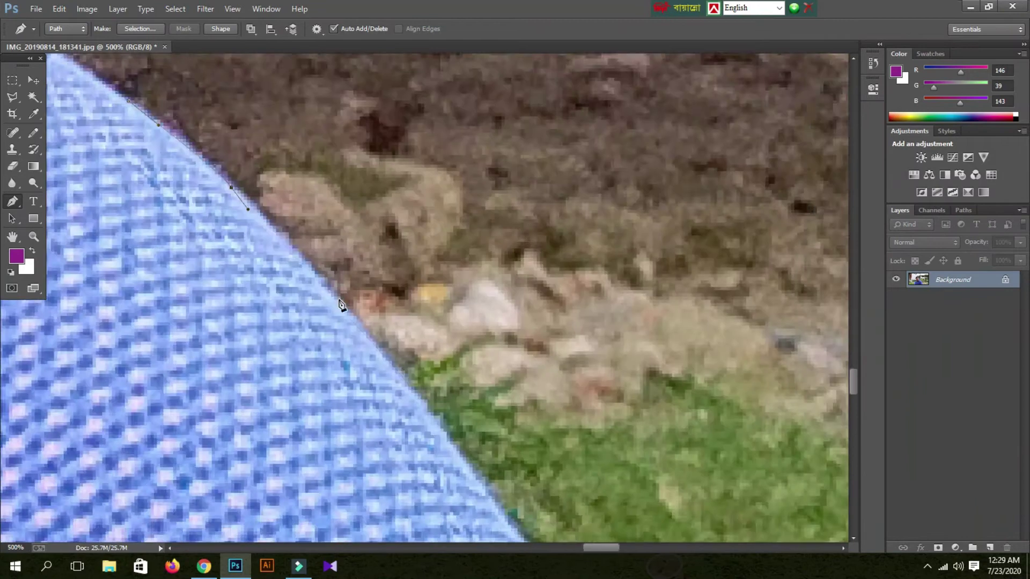
pyautogui.click(344, 301)
pyautogui.moveTo(376, 429); pyautogui.dragTo(223, 142)
pyautogui.moveTo(438, 357); pyautogui.dragTo(449, 386)
pyautogui.moveTo(477, 460); pyautogui.dragTo(482, 491)
pyautogui.moveTo(498, 483); pyautogui.dragTo(440, 290)
pyautogui.click(475, 405)
pyautogui.moveTo(536, 482); pyautogui.dragTo(461, 161)
pyautogui.click(607, 425)
pyautogui.moveTo(622, 482); pyautogui.dragTo(515, 161)
pyautogui.click(616, 460)
pyautogui.click(666, 472)
# - Run the path along the bottom border, trace around the grass gap between arm and torso, and close it at the starting point
pyautogui.moveTo(215, 344); pyautogui.dragTo(701, 333)
pyautogui.moveTo(161, 375); pyautogui.dragTo(751, 338)
pyautogui.click(448, 492)
pyautogui.moveTo(268, 282); pyautogui.dragTo(258, 253)
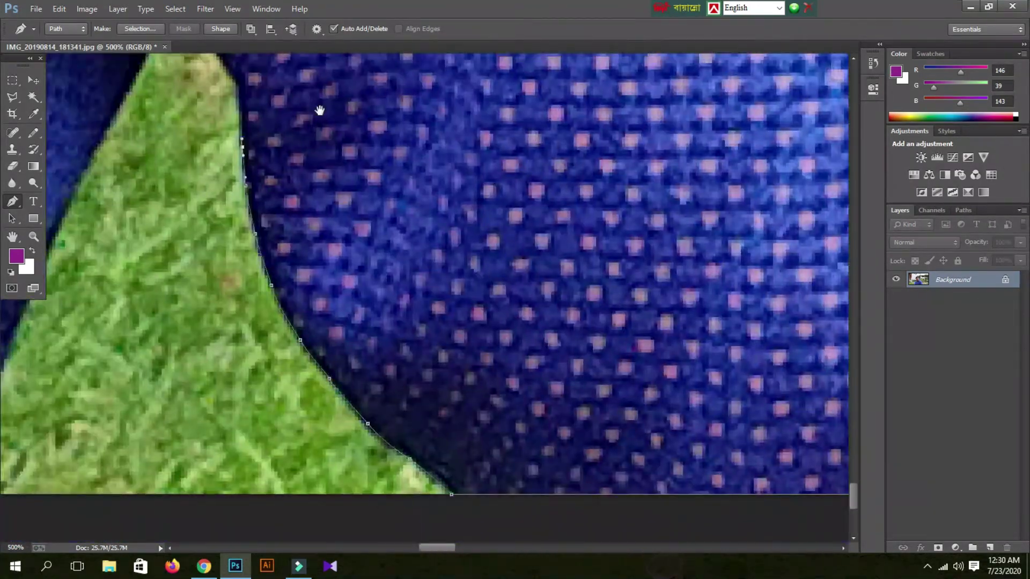
pyautogui.moveTo(320, 110); pyautogui.dragTo(469, 310)
pyautogui.click(336, 179)
pyautogui.moveTo(313, 312); pyautogui.dragTo(469, 106)
pyautogui.moveTo(345, 259); pyautogui.dragTo(338, 280)
pyautogui.moveTo(346, 332); pyautogui.dragTo(410, 253)
pyautogui.click(327, 406)
pyautogui.moveTo(161, 354); pyautogui.dragTo(751, 332)
pyautogui.click(248, 383)
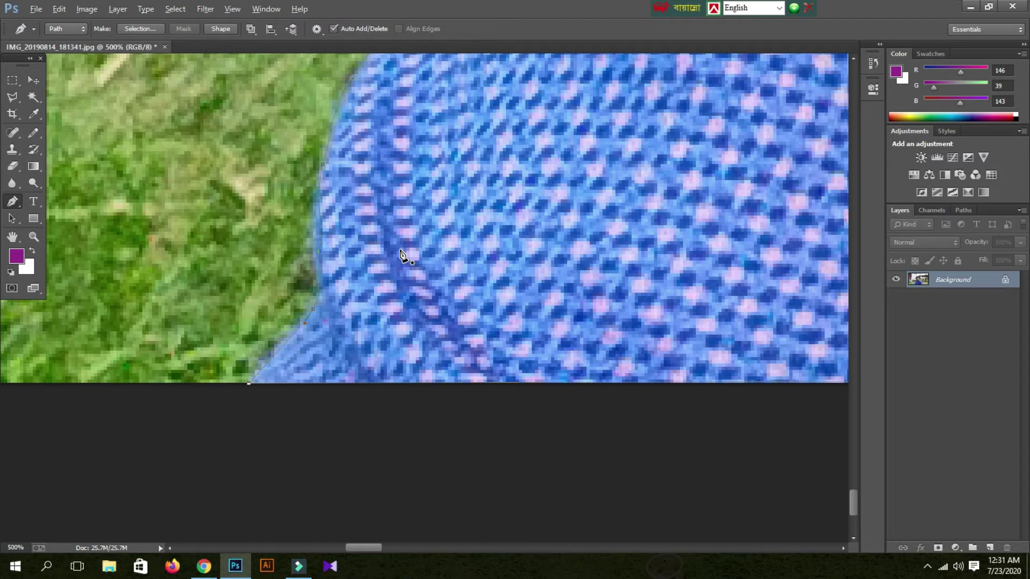
# - Convert the finished path into a new anti-aliased selection with a feather radius of 0.9 pixels
pyautogui.keyDown('alt'); pyautogui.click(419, 240); pyautogui.keyUp('alt')
pyautogui.keyDown('alt'); pyautogui.click(419, 240); pyautogui.keyUp('alt')
pyautogui.keyDown('alt'); pyautogui.click(420, 240); pyautogui.keyUp('alt')
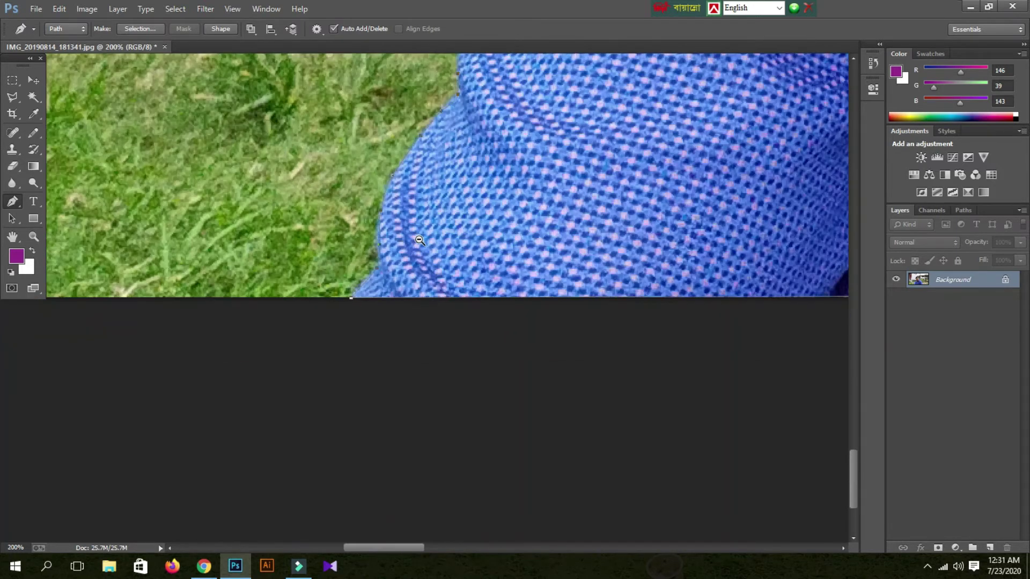
pyautogui.keyDown('alt'); pyautogui.click(419, 240); pyautogui.keyUp('alt')
pyautogui.keyDown('alt'); pyautogui.click(420, 240); pyautogui.keyUp('alt')
pyautogui.keyDown('alt'); pyautogui.click(419, 240); pyautogui.keyUp('alt')
pyautogui.keyDown('alt'); pyautogui.click(420, 240); pyautogui.keyUp('alt')
pyautogui.keyDown('alt'); pyautogui.click(419, 240); pyautogui.keyUp('alt')
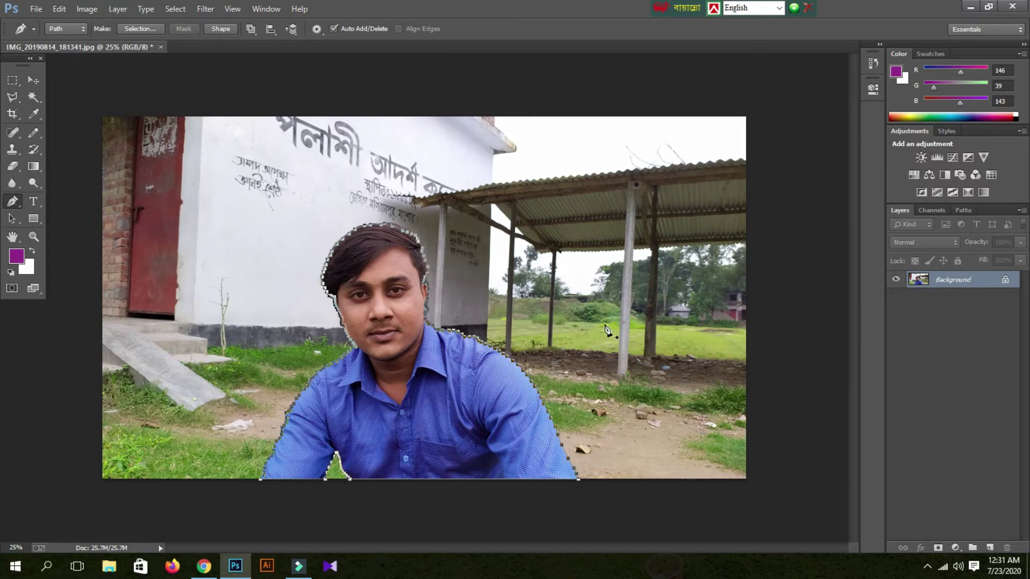
pyautogui.rightClick(393, 363)
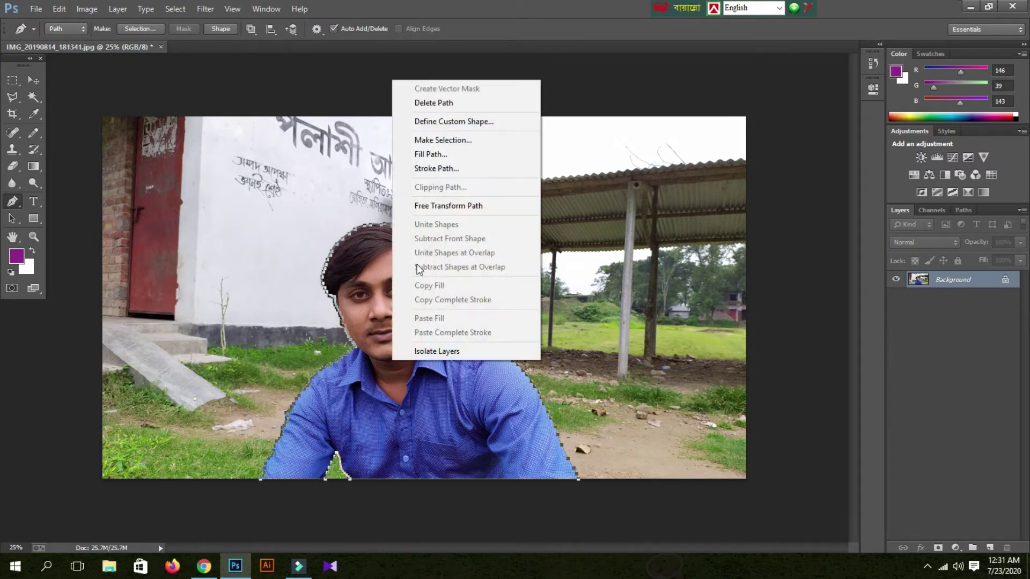
pyautogui.click(451, 140)
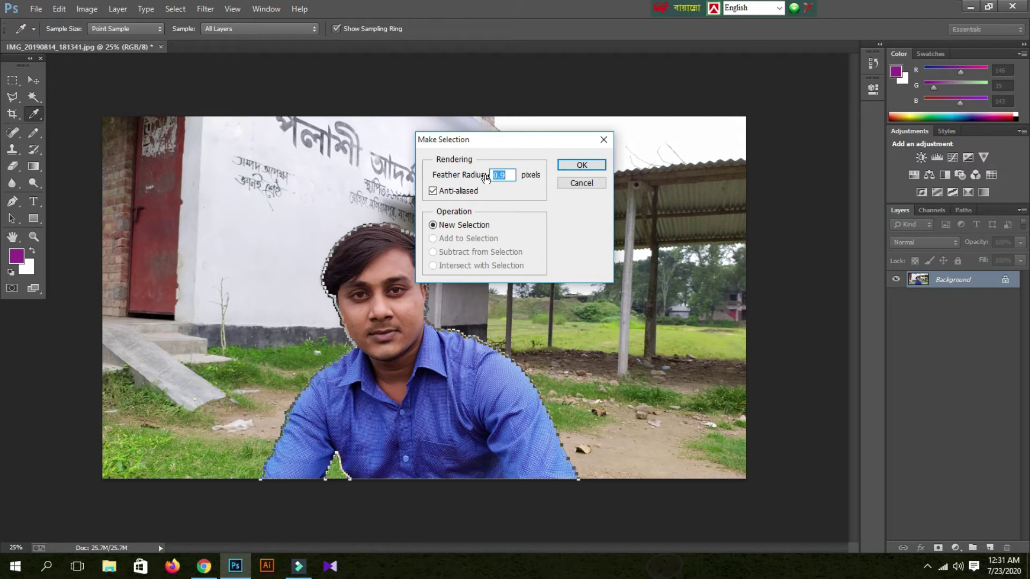
pyautogui.click(581, 165)
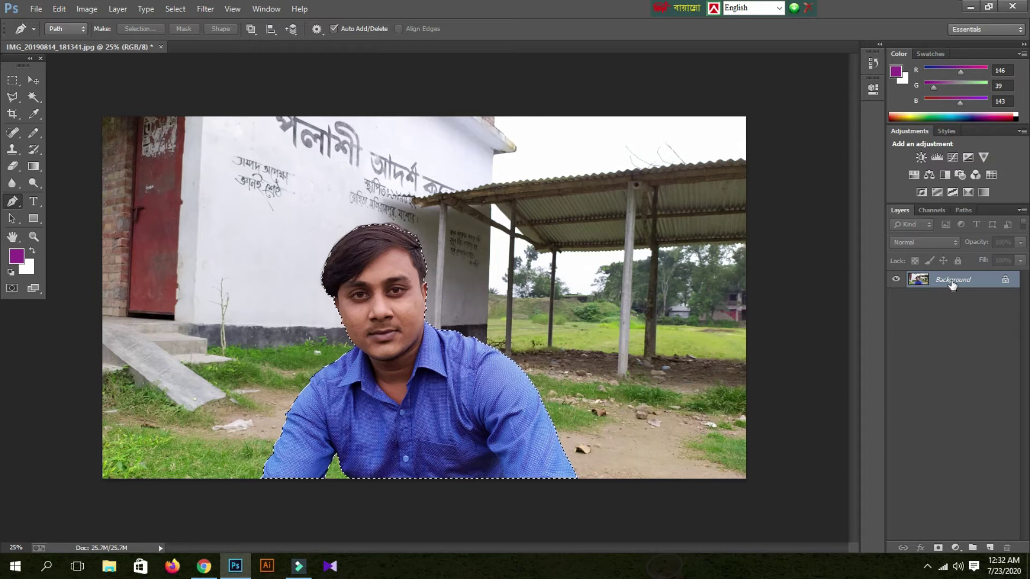
# - Convert the locked Background into a normal layer, then invert the selection and delete the scenery around the man
pyautogui.doubleClick(1004, 281)
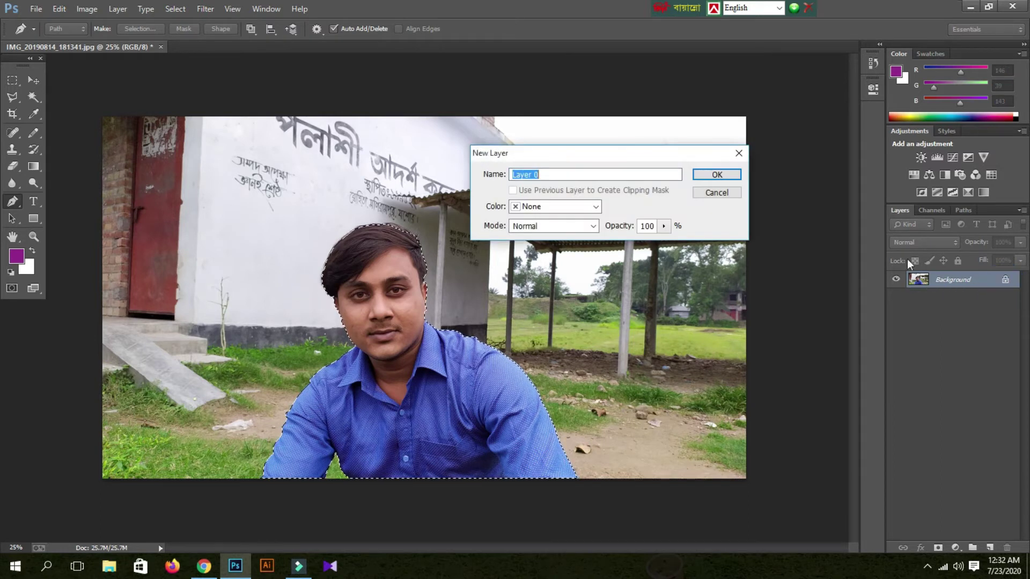
pyautogui.click(716, 176)
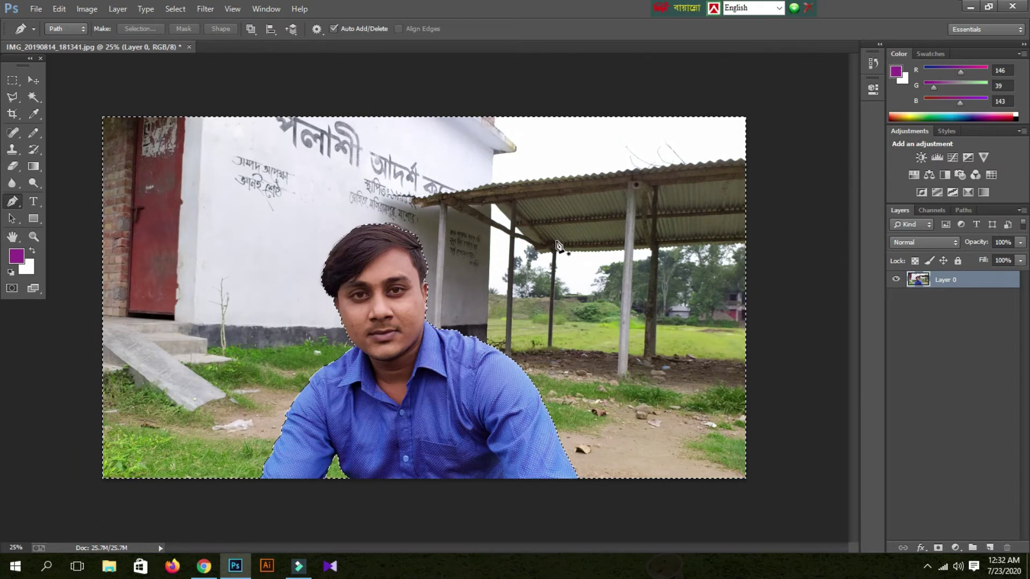
pyautogui.press('Delete')
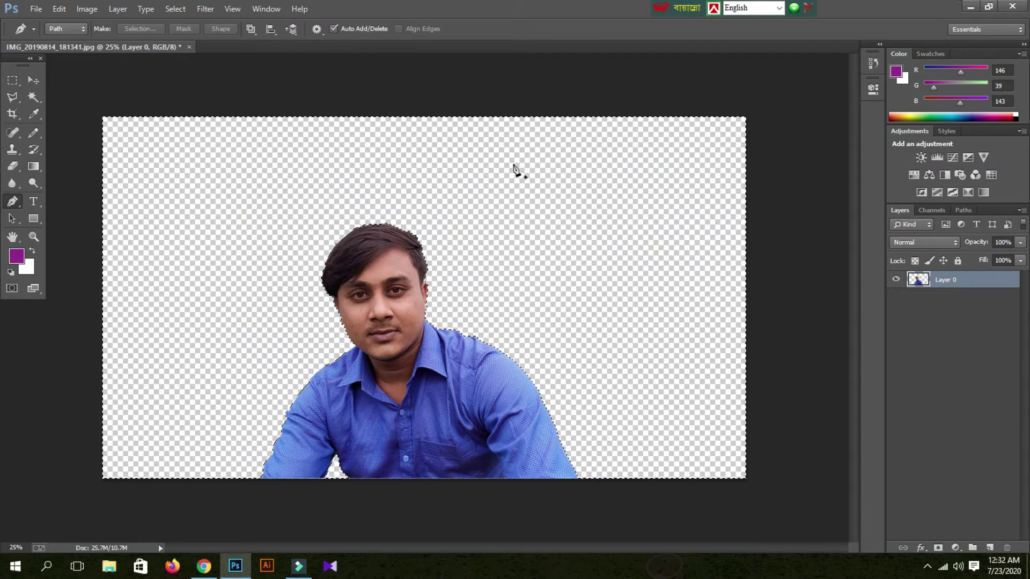
# - Add a solid color fill layer over the selected empty area around the man and try several colors for it
pyautogui.click(33, 80)
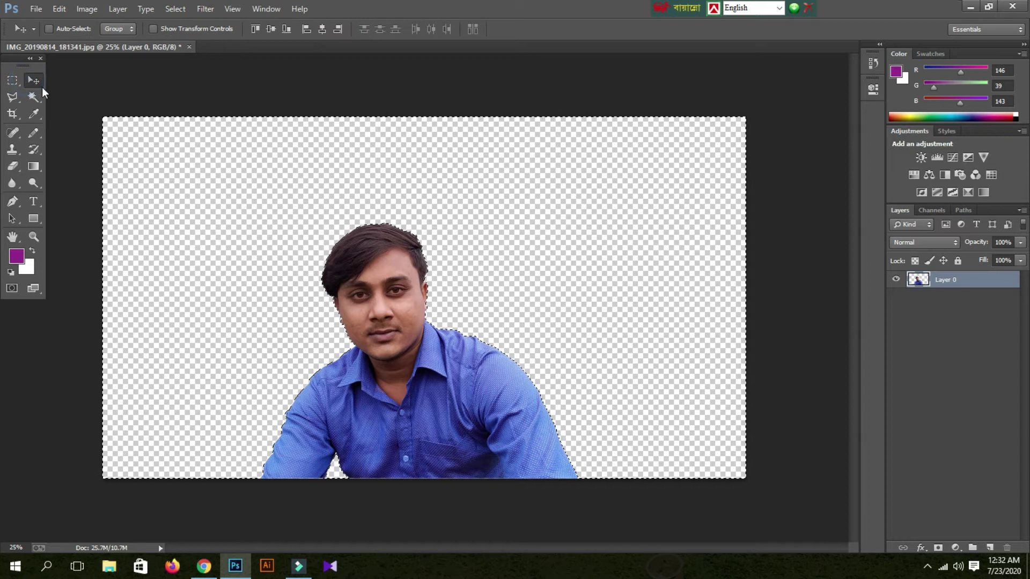
pyautogui.click(115, 9)
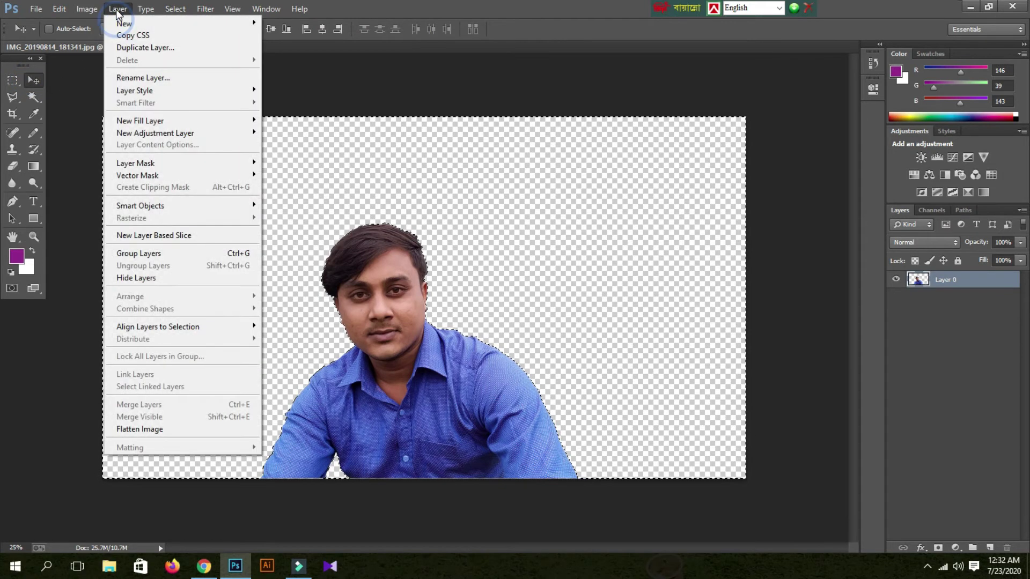
pyautogui.moveTo(159, 121)
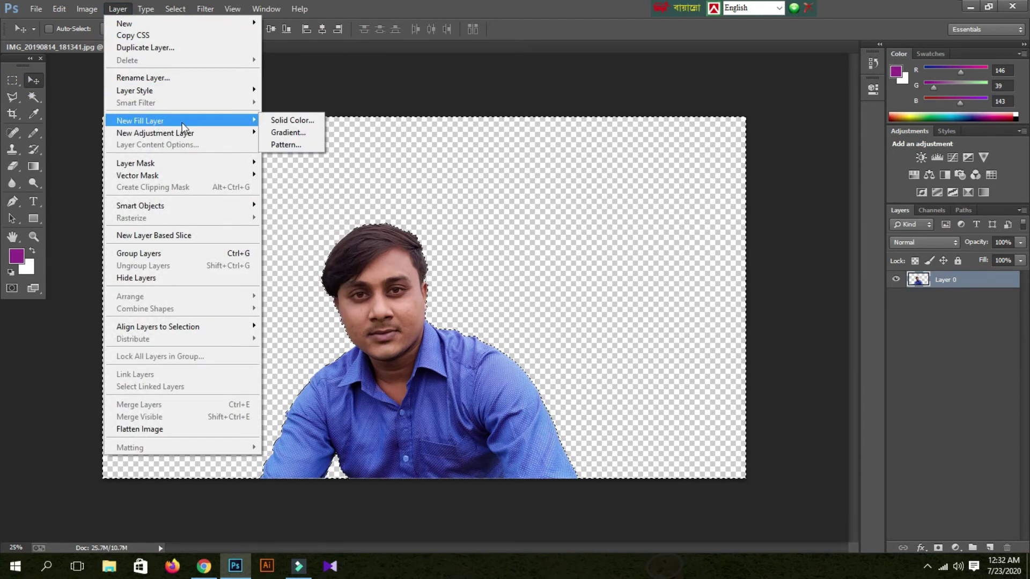
pyautogui.click(290, 121)
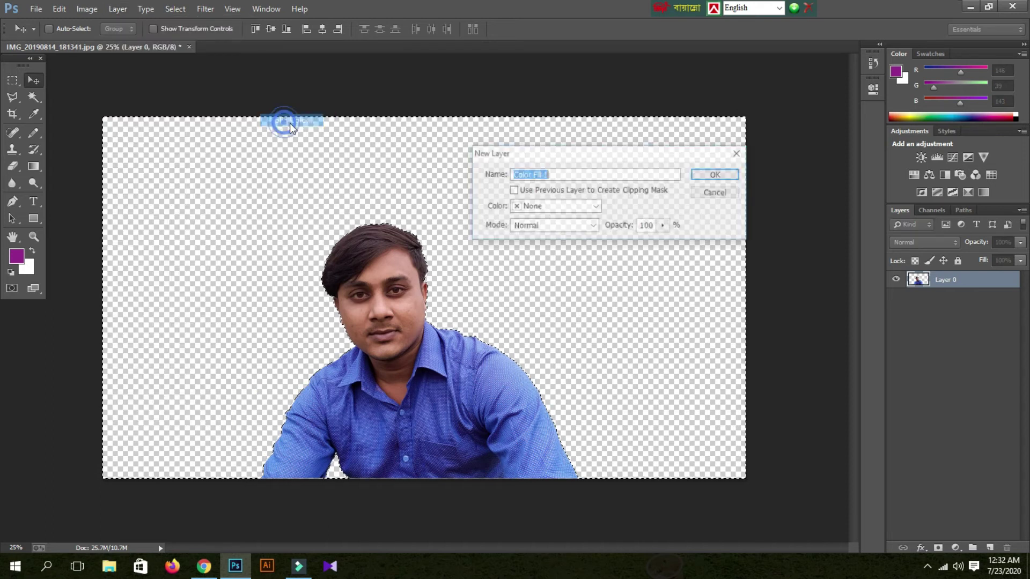
pyautogui.click(717, 175)
pyautogui.click(740, 225)
pyautogui.click(701, 217)
pyautogui.click(653, 228)
pyautogui.press('Escape')
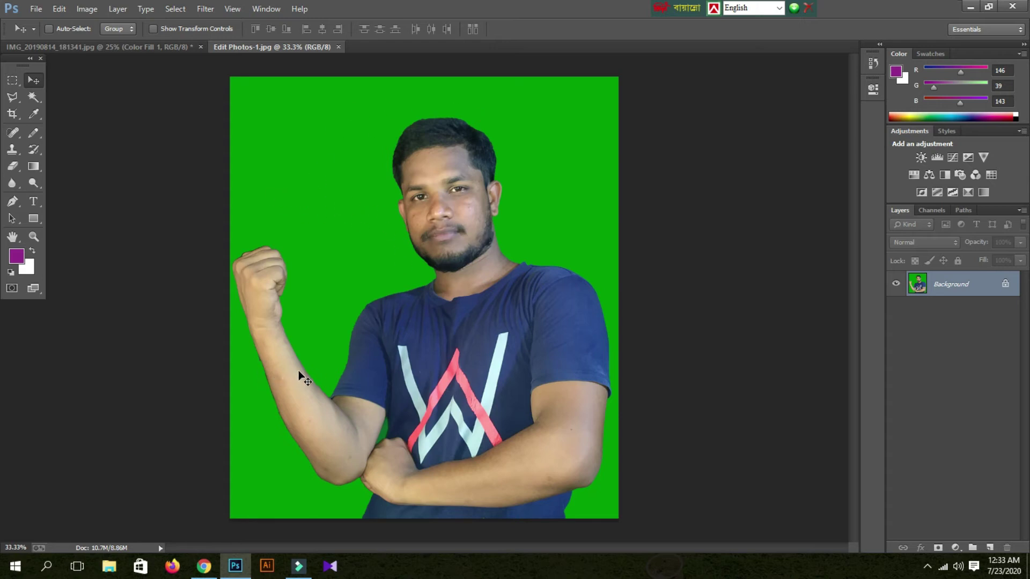
# - Select the green background with the Magic Wand at tolerance 50, adding the small green gap between the raised arm and torso
pyautogui.click(31, 96)
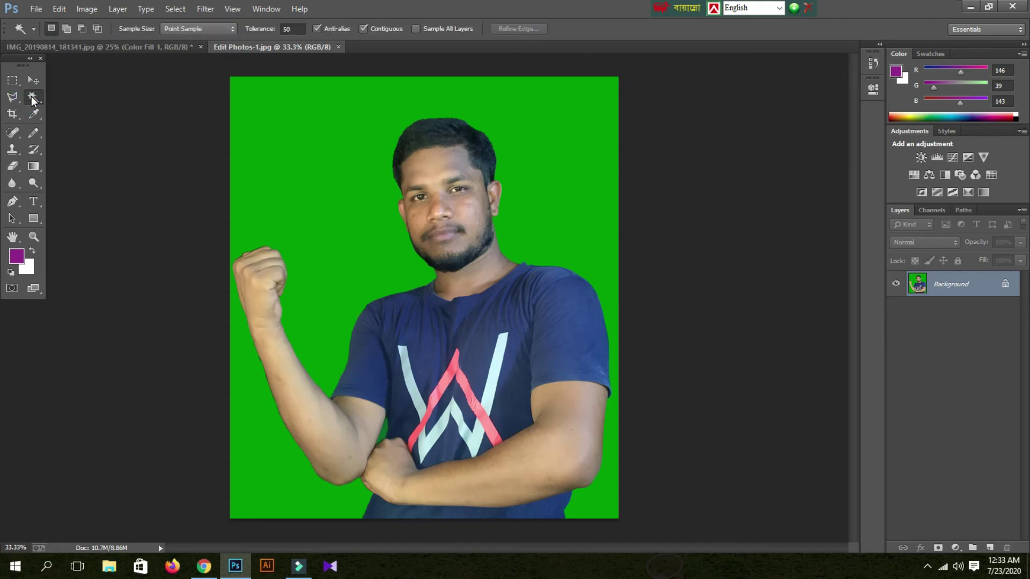
pyautogui.click(290, 29)
pyautogui.click(299, 163)
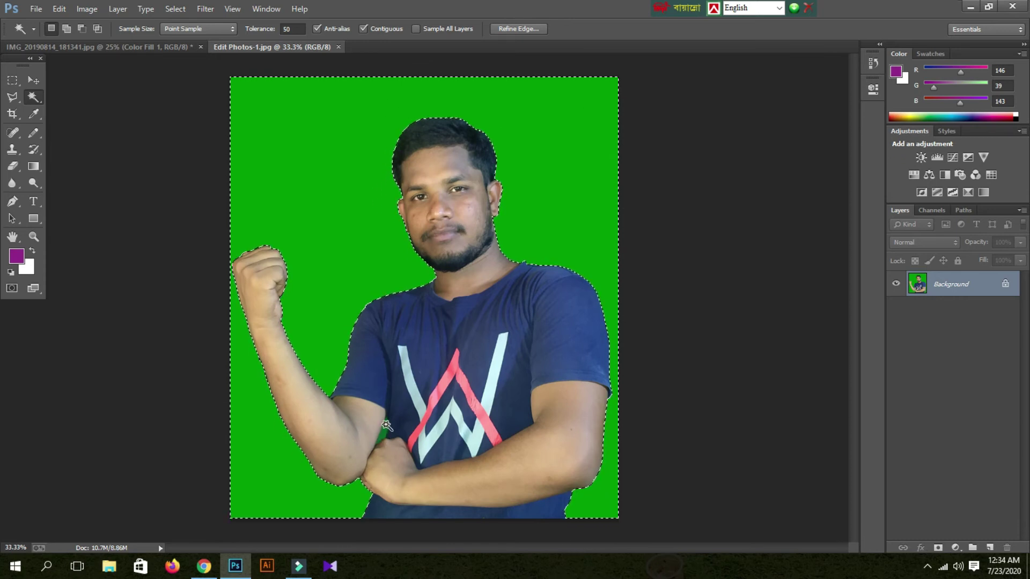
pyautogui.press('shift')
pyautogui.keyDown('shift'); pyautogui.click(385, 425); pyautogui.keyUp('shift')
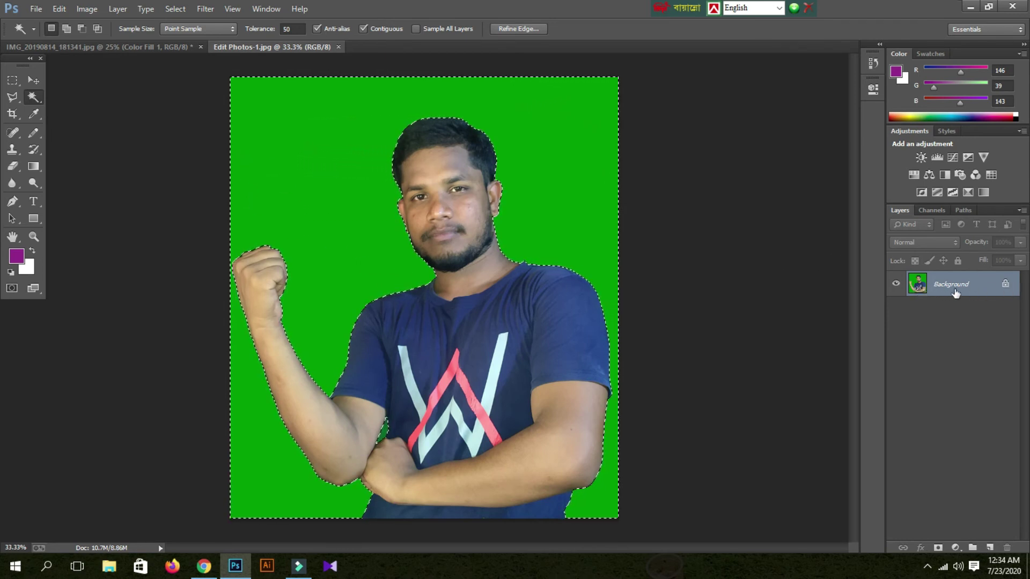
# - Convert the locked Background into a normal layer and delete the selected green area
pyautogui.doubleClick(1004, 288)
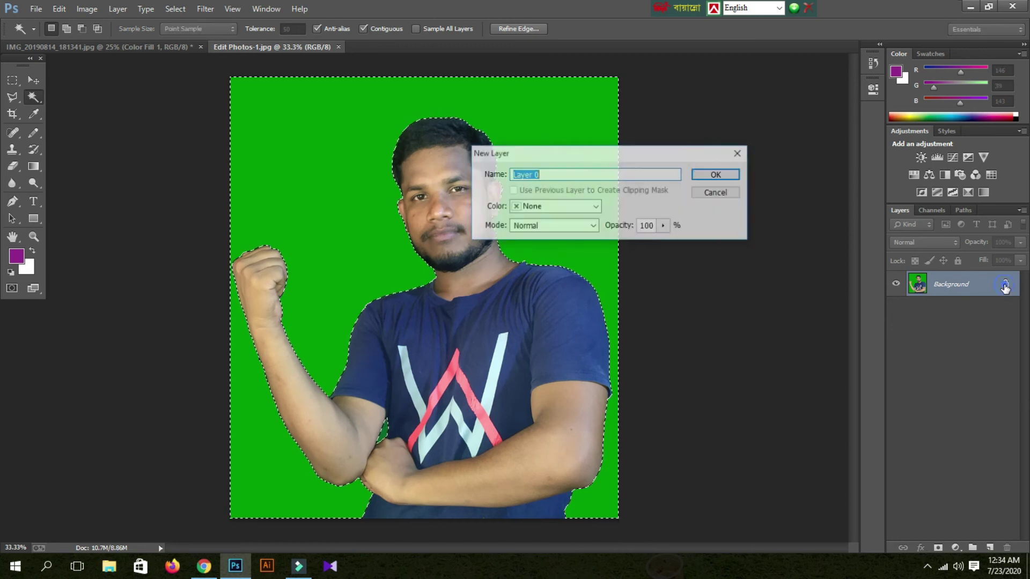
pyautogui.click(719, 174)
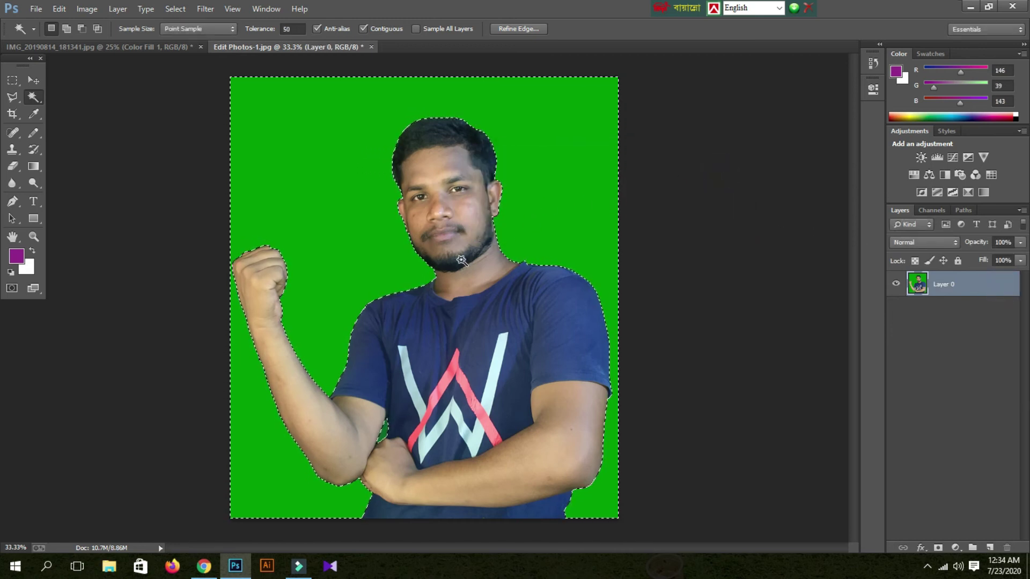
pyautogui.press('Delete')
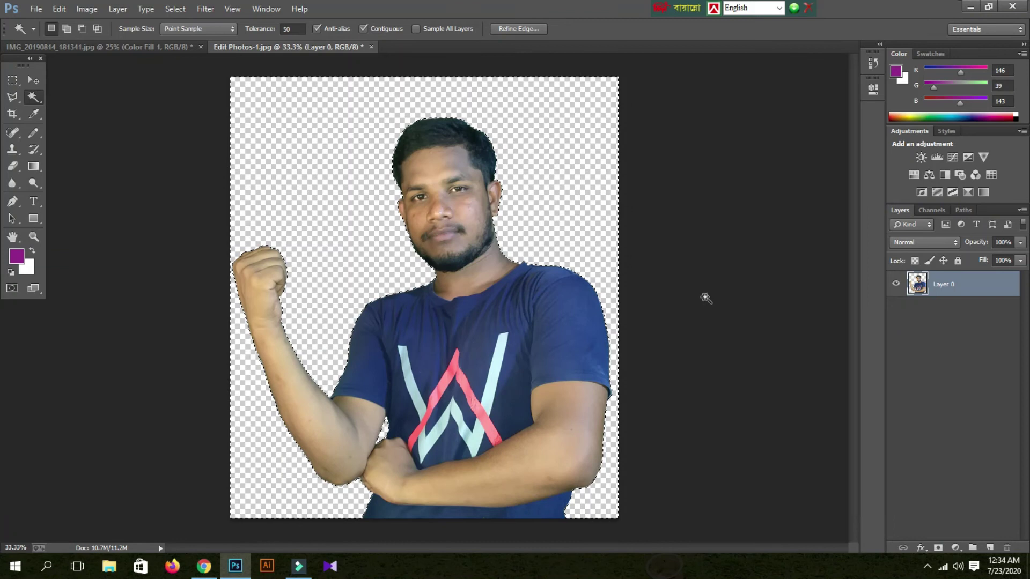
# - Add a solid color fill layer over the selected empty background and set its color to purple 993399
pyautogui.click(118, 10)
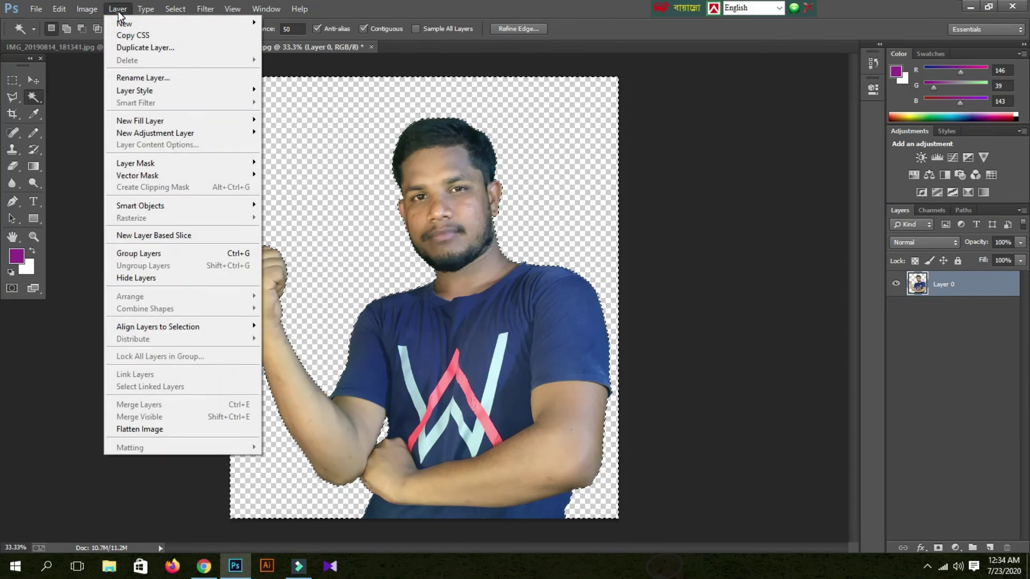
pyautogui.moveTo(156, 121)
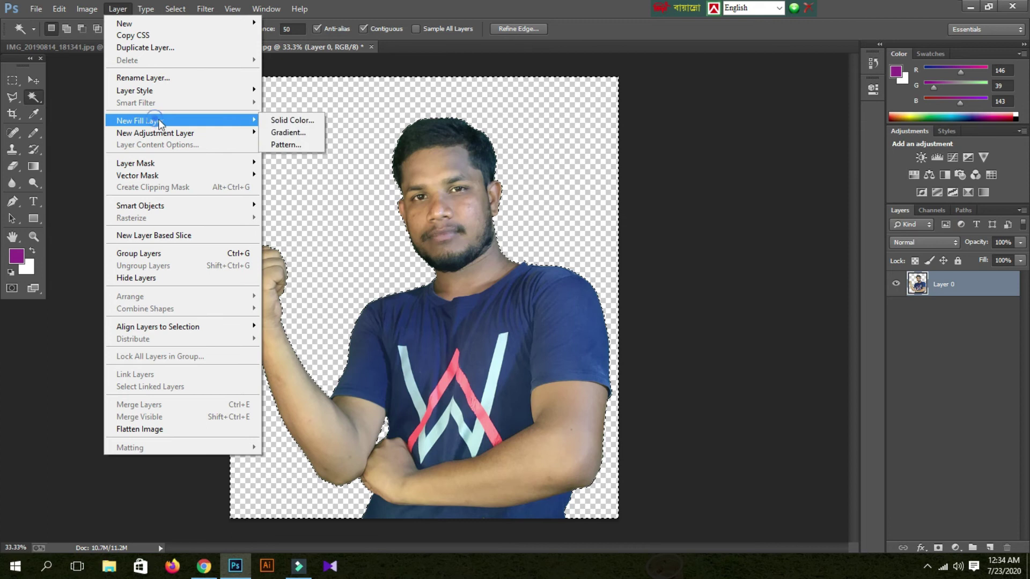
pyautogui.click(277, 123)
pyautogui.click(718, 172)
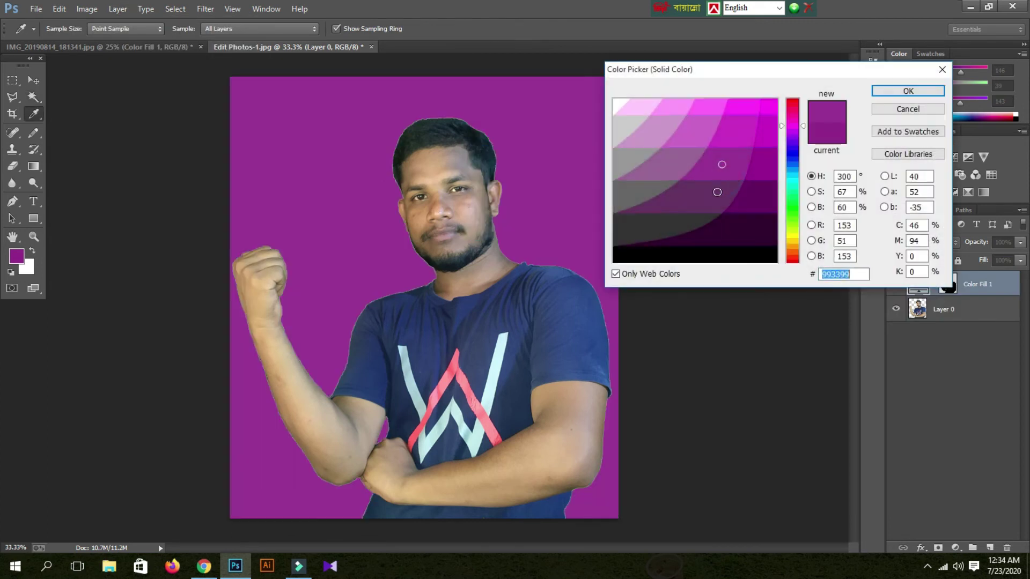
pyautogui.click(654, 235)
pyautogui.click(732, 229)
pyautogui.click(768, 173)
pyautogui.click(706, 163)
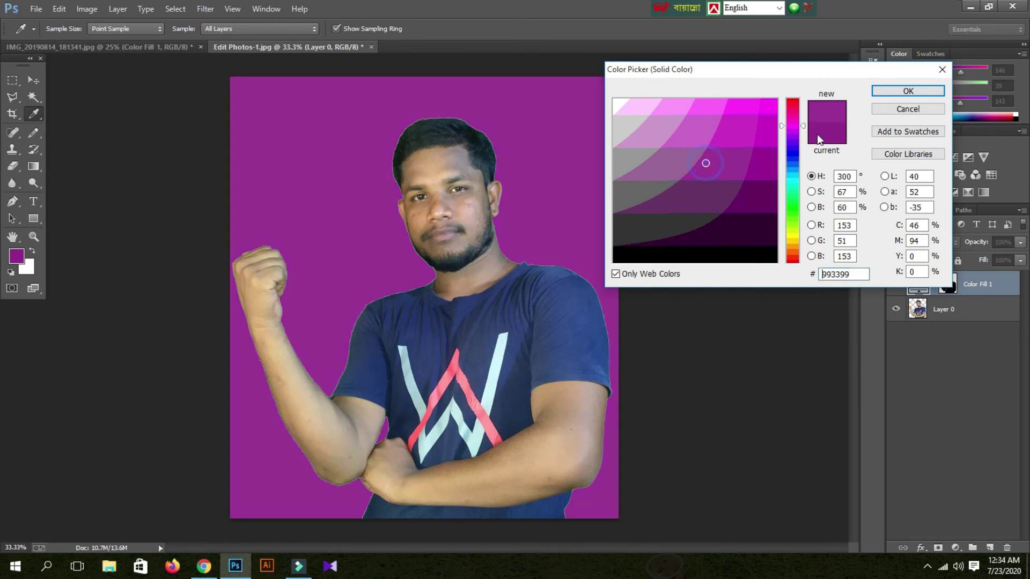
pyautogui.click(908, 91)
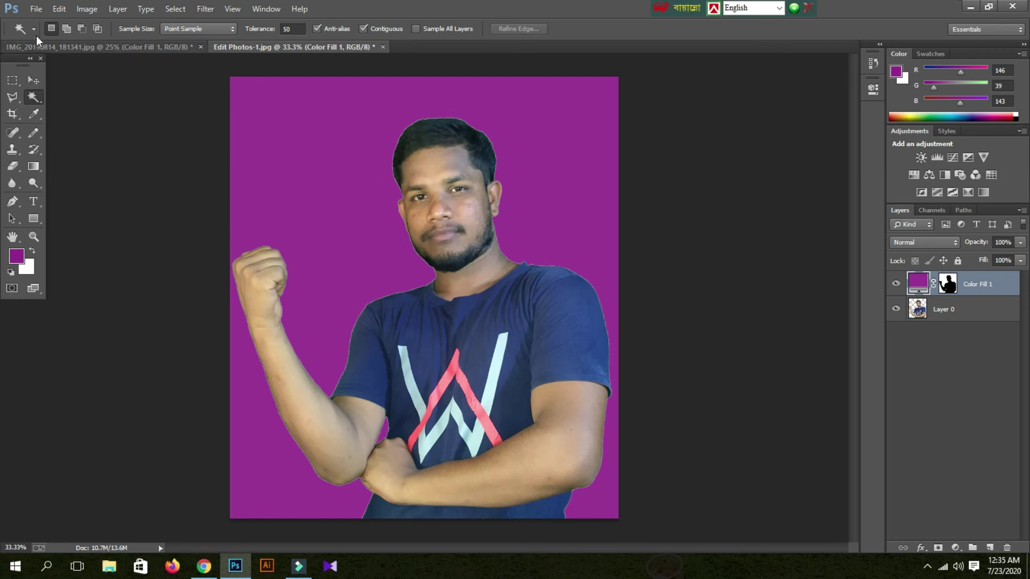
# - Save the image to the Desktop as JPEG under Edit Photos-1, replacing the existing file, with quality 12 and progressive format
pyautogui.click(35, 10)
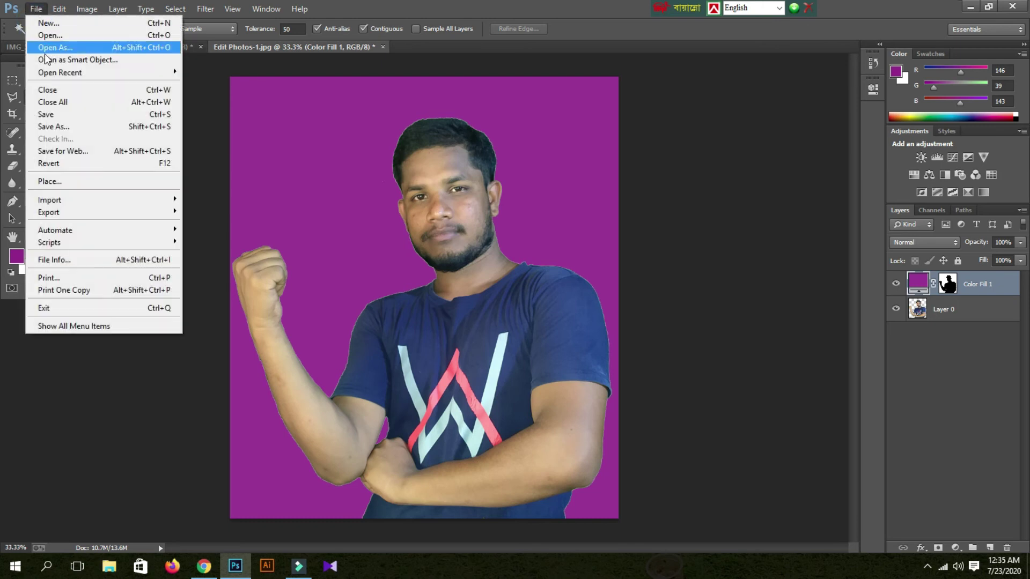
pyautogui.click(52, 127)
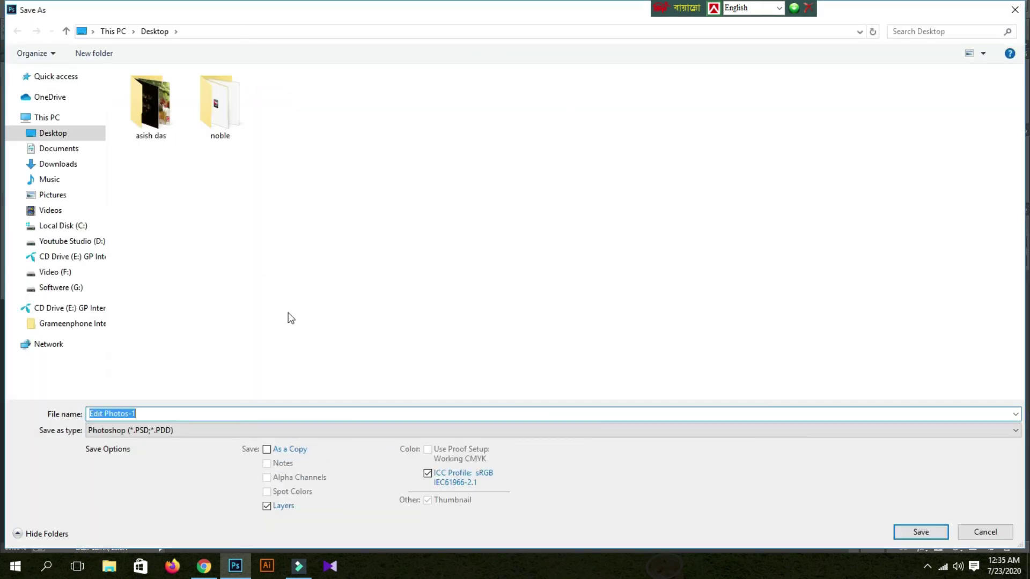
pyautogui.click(172, 433)
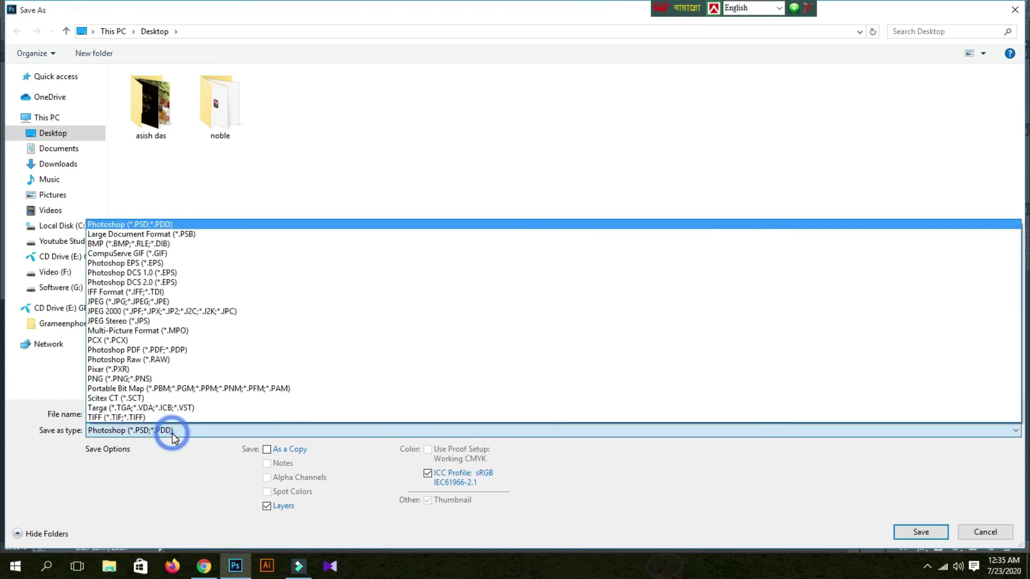
pyautogui.click(144, 303)
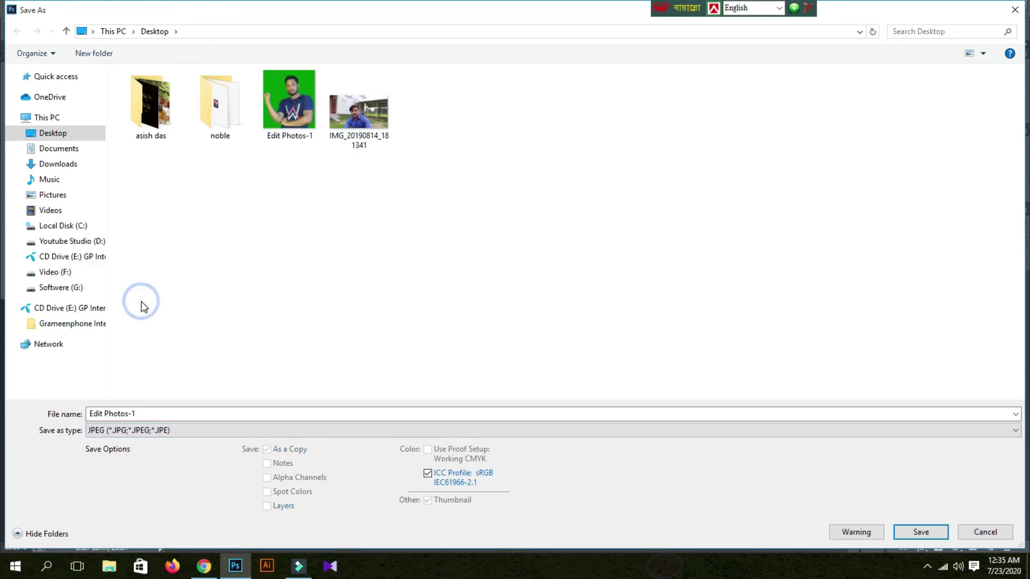
pyautogui.click(157, 415)
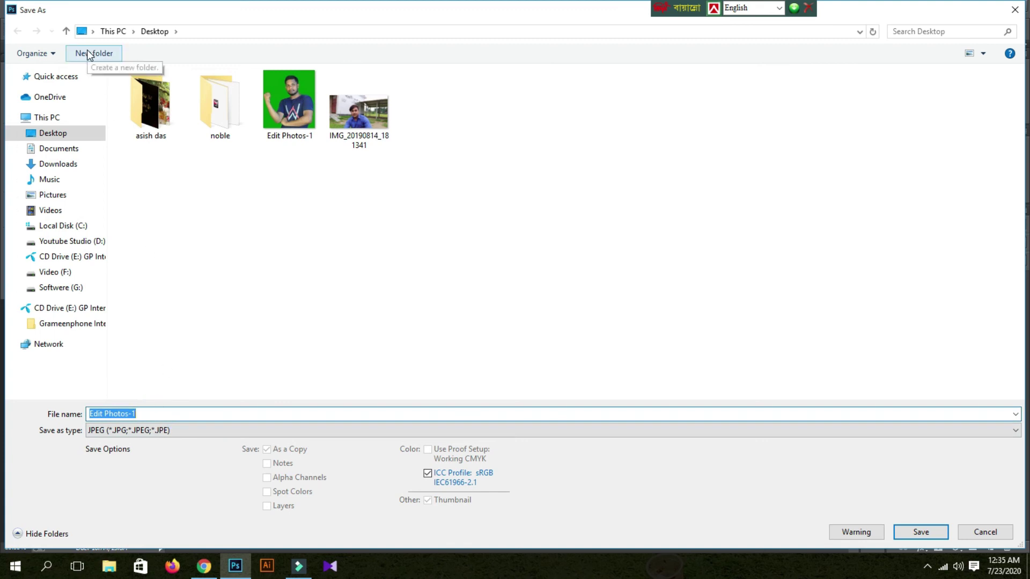
pyautogui.click(920, 532)
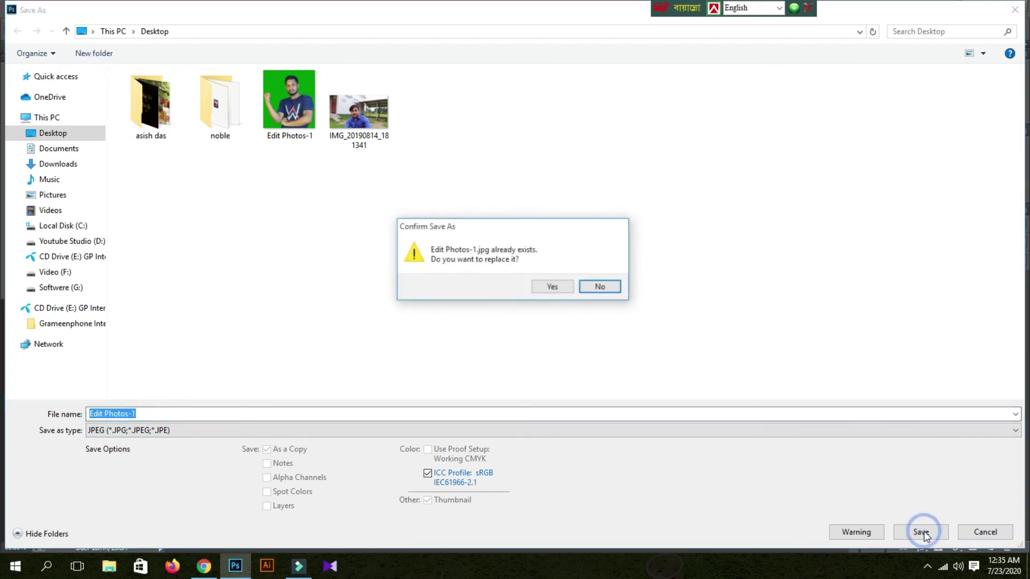
pyautogui.click(561, 289)
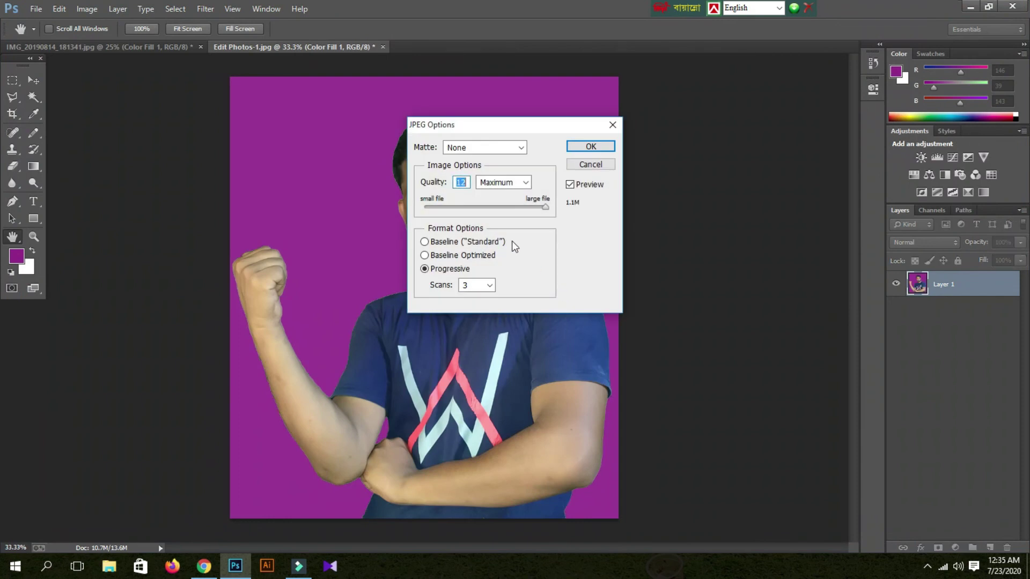
pyautogui.click(589, 148)
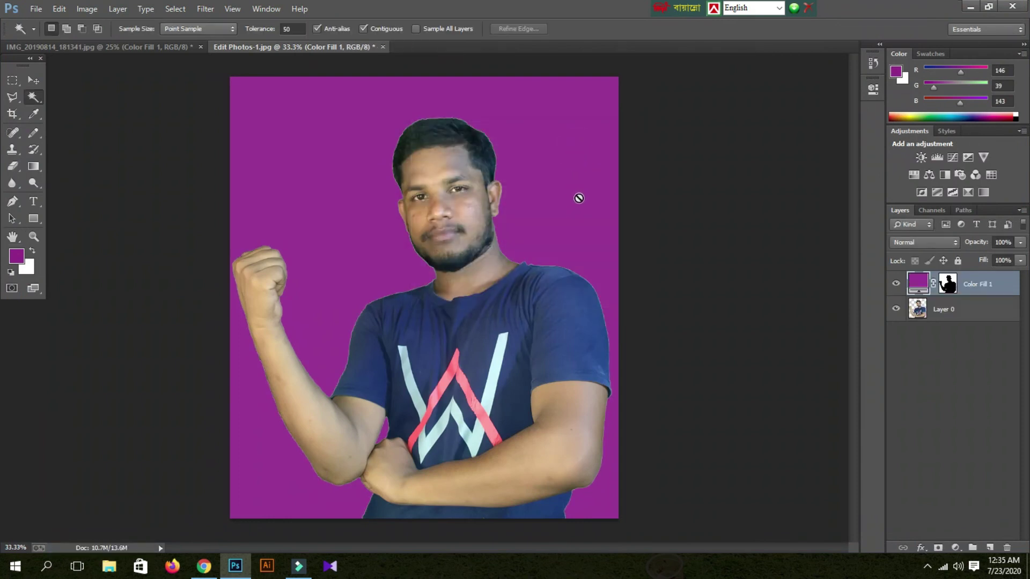